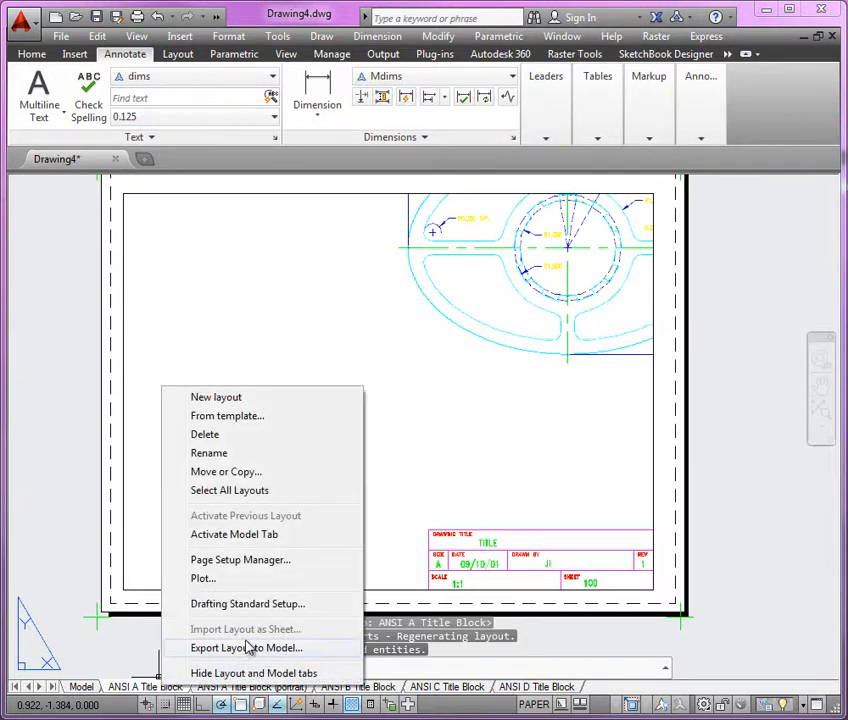
Create a new page setup named PDF-LETTER for the ANSI A Title Block layout
left_click(256, 559)
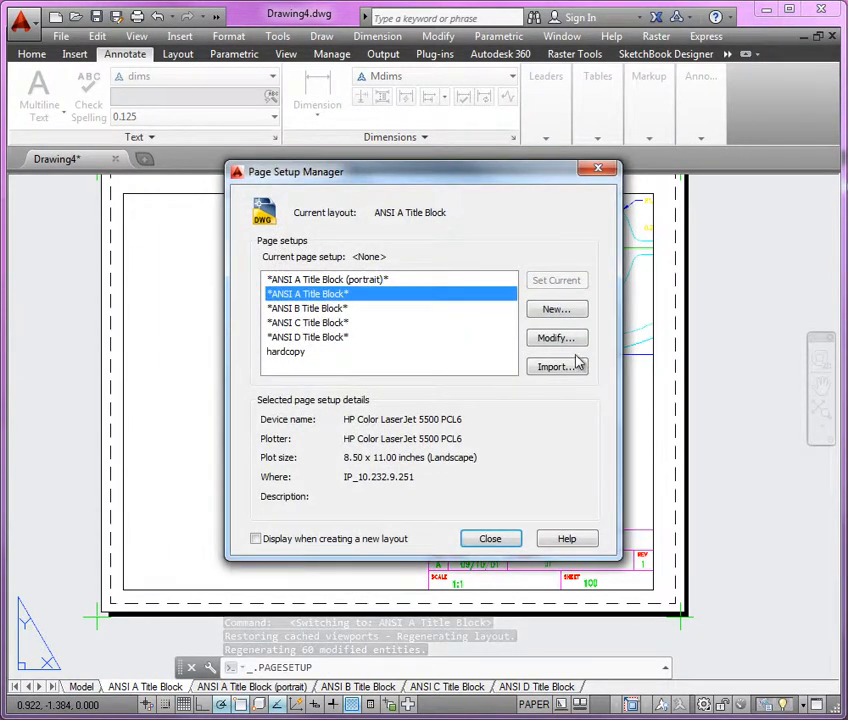
left_click(561, 310)
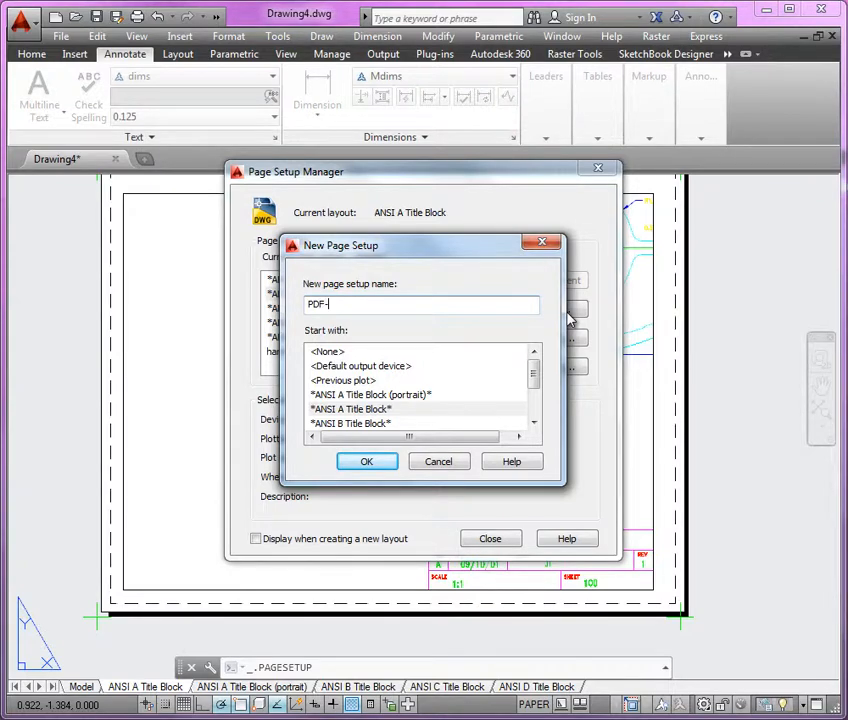
key("Return")
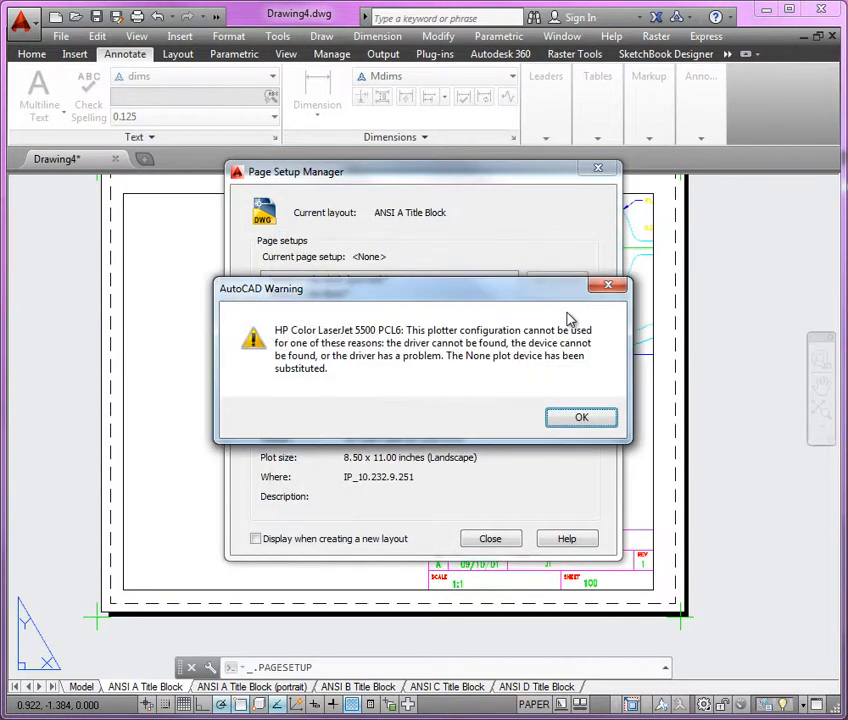
key("Return")
Assign the DWG To PDF.pc3 plotter to the page setup with ANSI full bleed A (11.00 x 8.50 Inches) paper
left_click(328, 246)
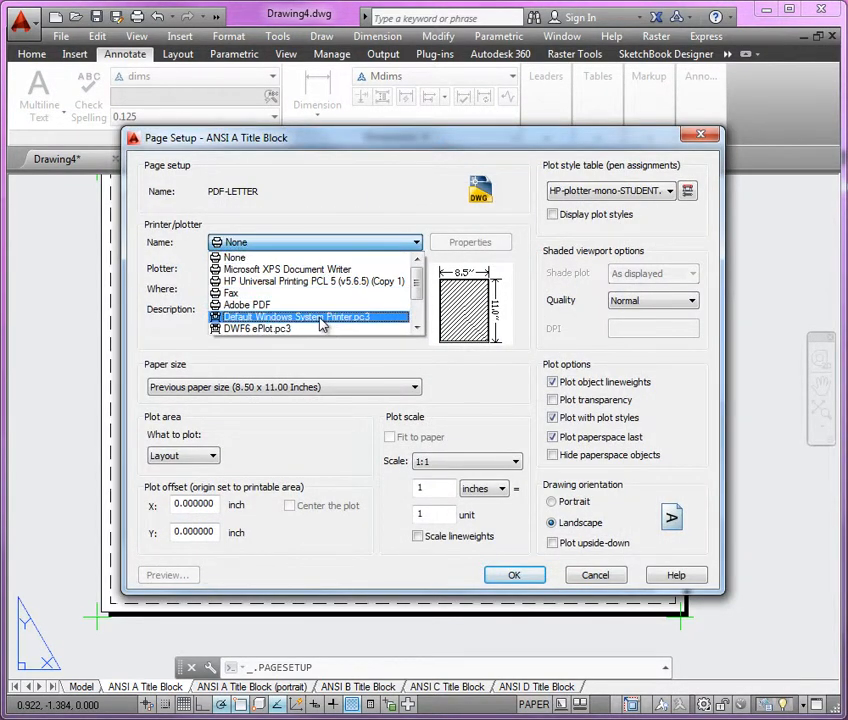
scroll(320, 316, "down", 2)
left_click(314, 308)
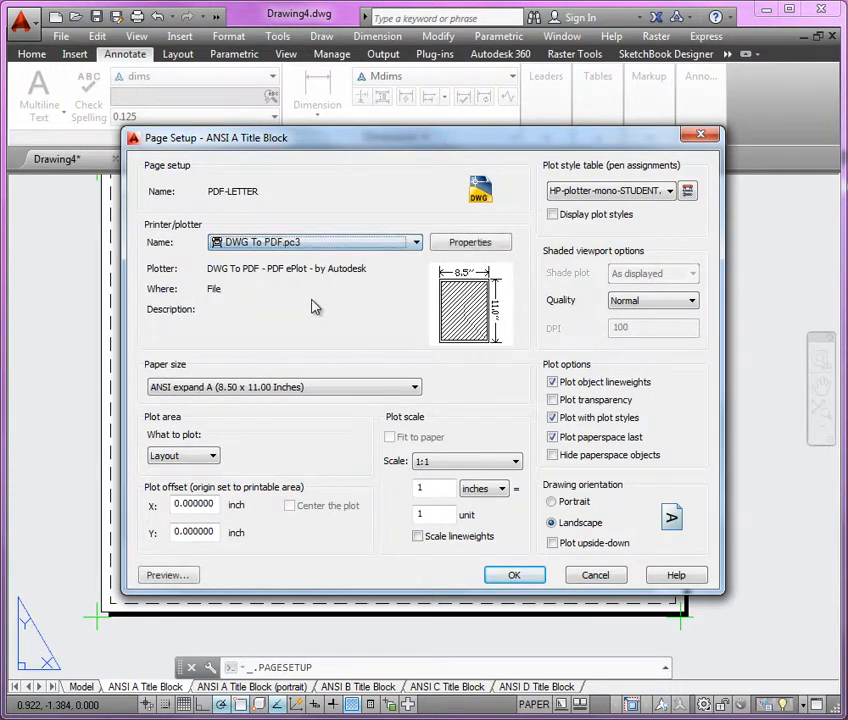
left_click(341, 387)
scroll(314, 534, "up", 1)
scroll(315, 528, "up", 12)
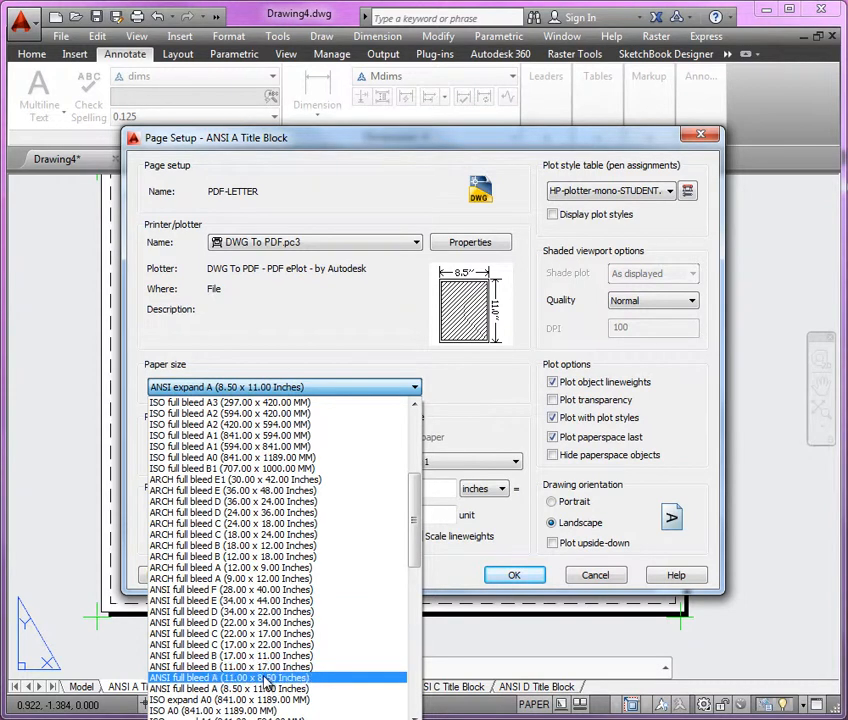
left_click(265, 680)
Plot the extents centered with plot styles displayed, and make the PDF-LETTER page setup current for the layout
left_click(212, 455)
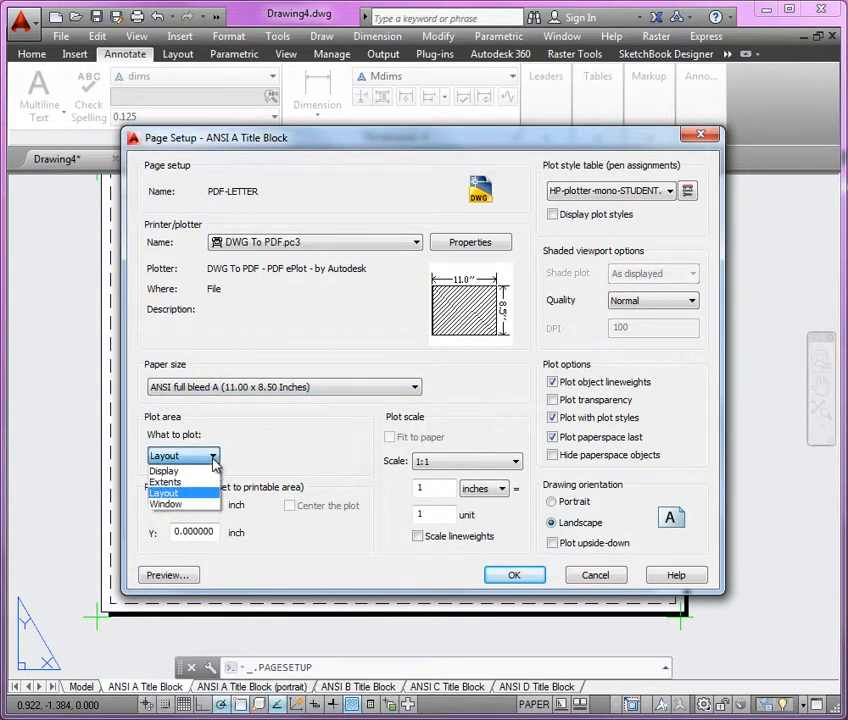
left_click(199, 483)
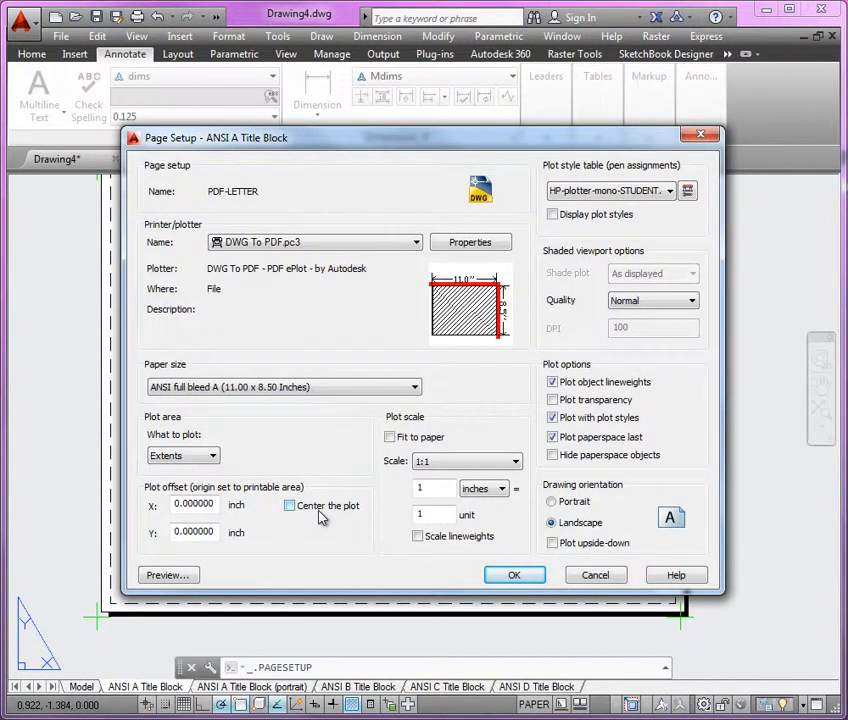
left_click(318, 508)
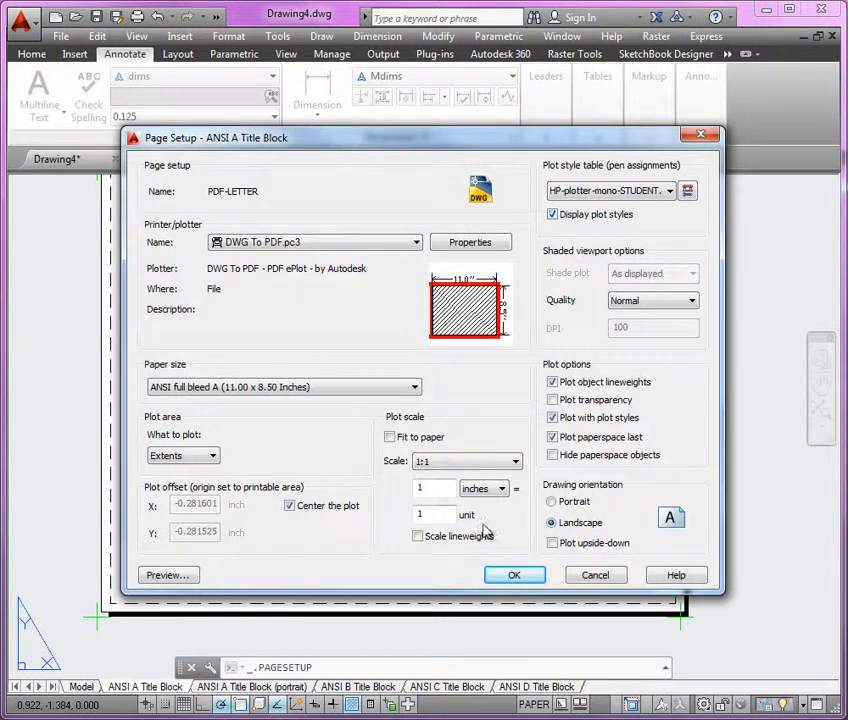
left_click(505, 576)
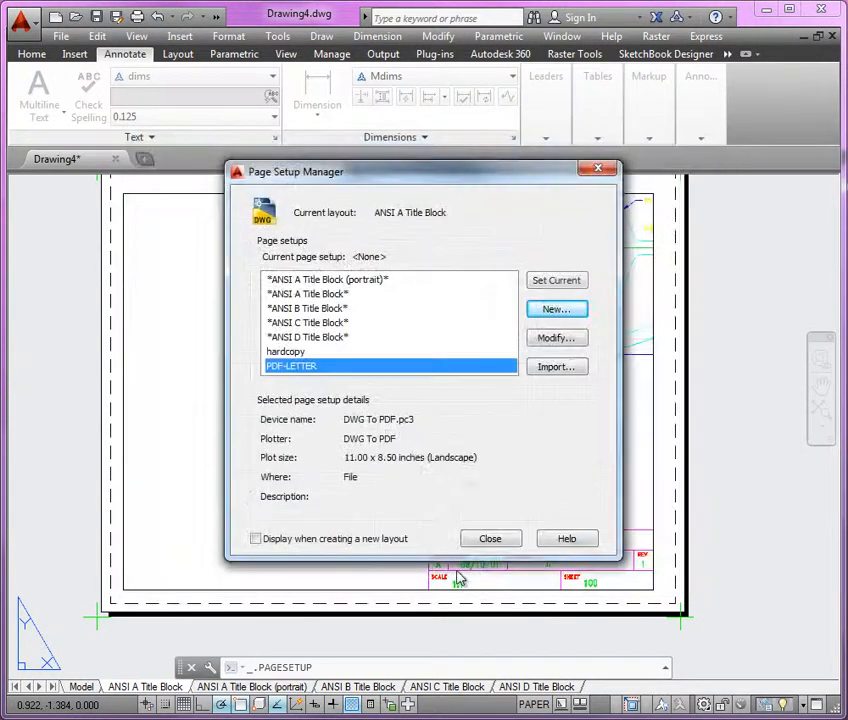
left_click(556, 284)
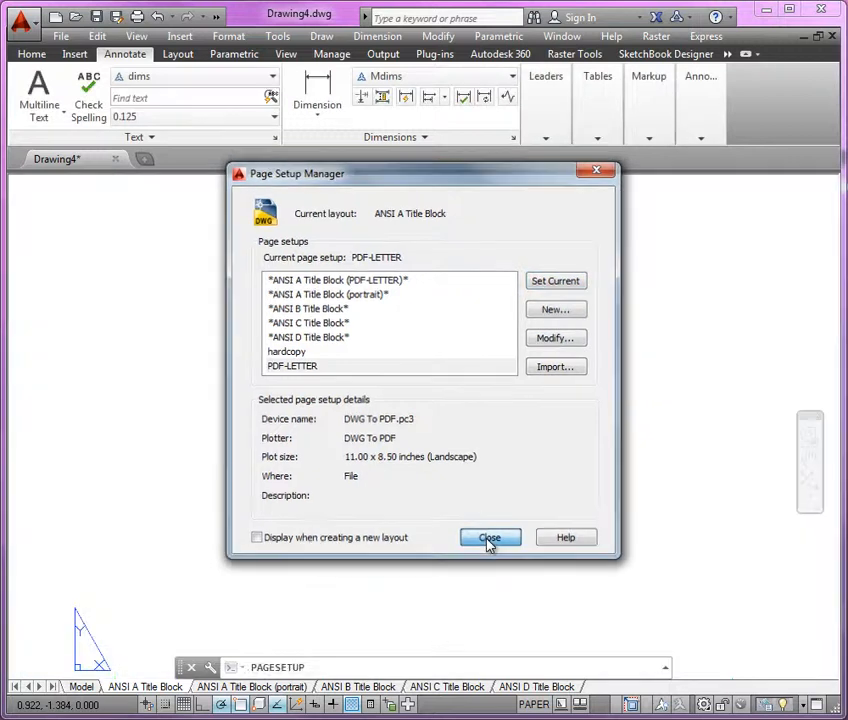
left_click(489, 541)
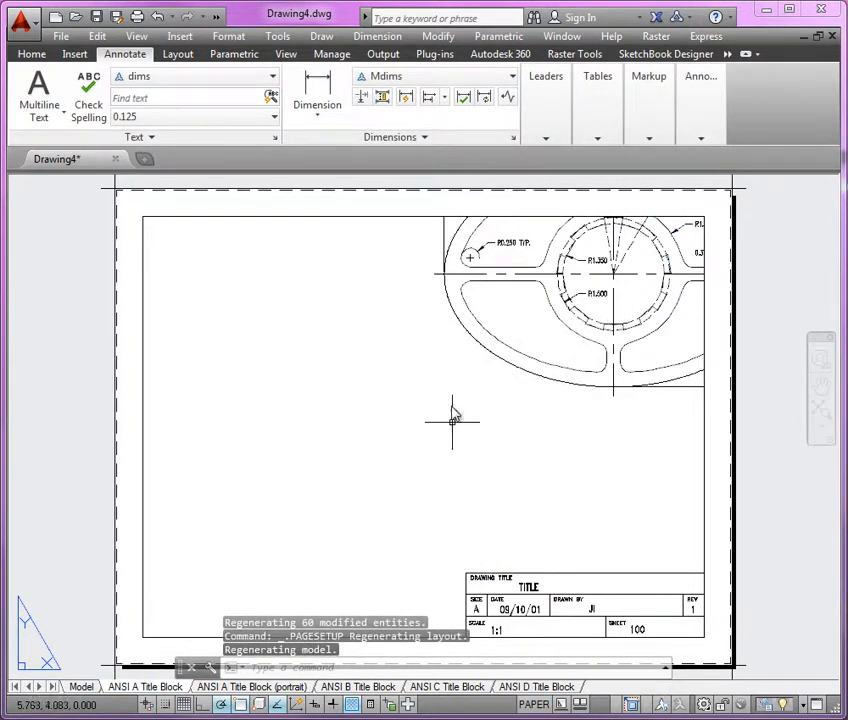
Turn on the Viewport layer
left_click(31, 54)
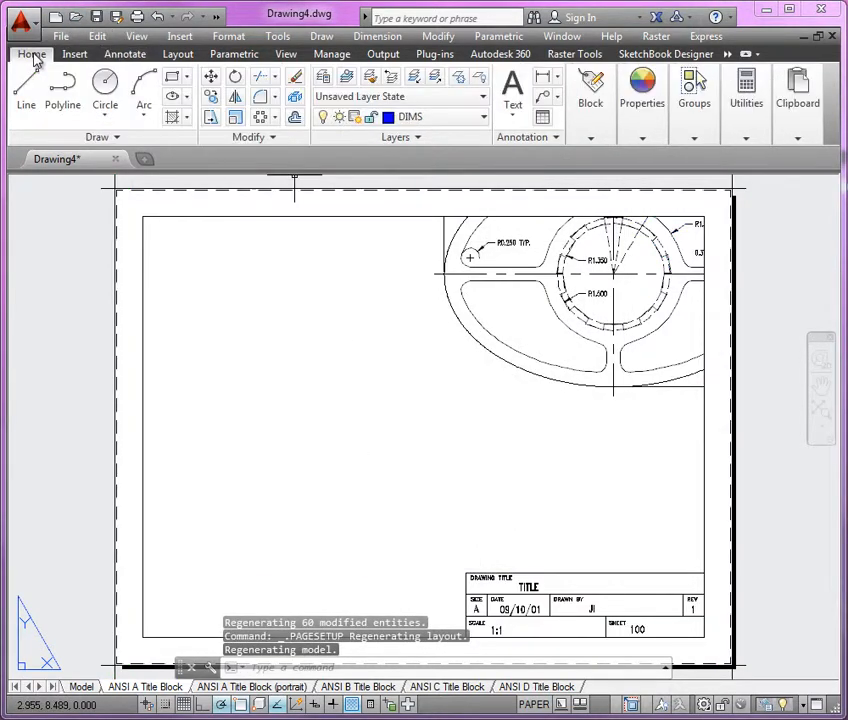
left_click(448, 118)
left_click(325, 483)
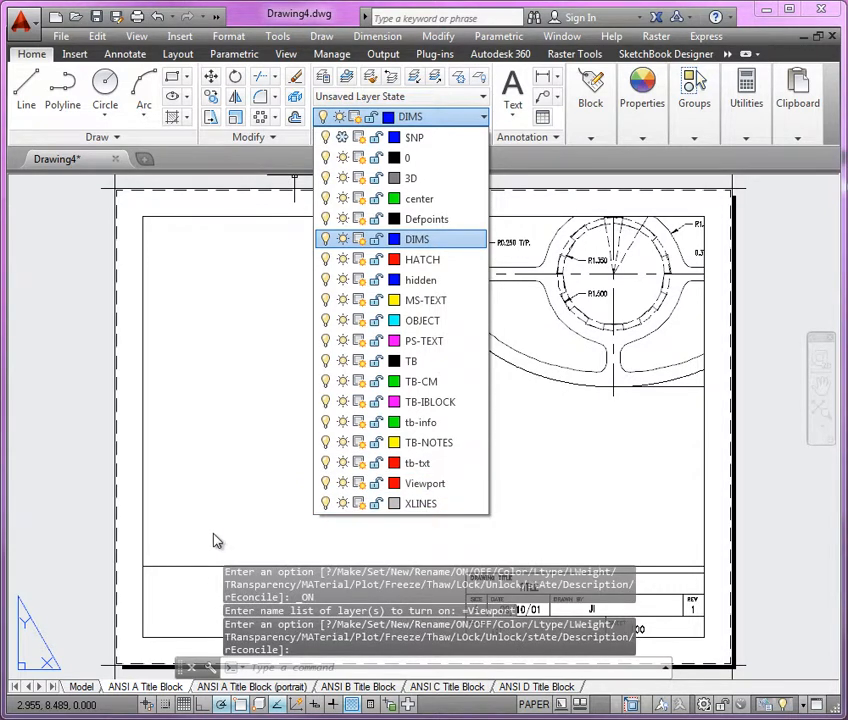
left_click(213, 541)
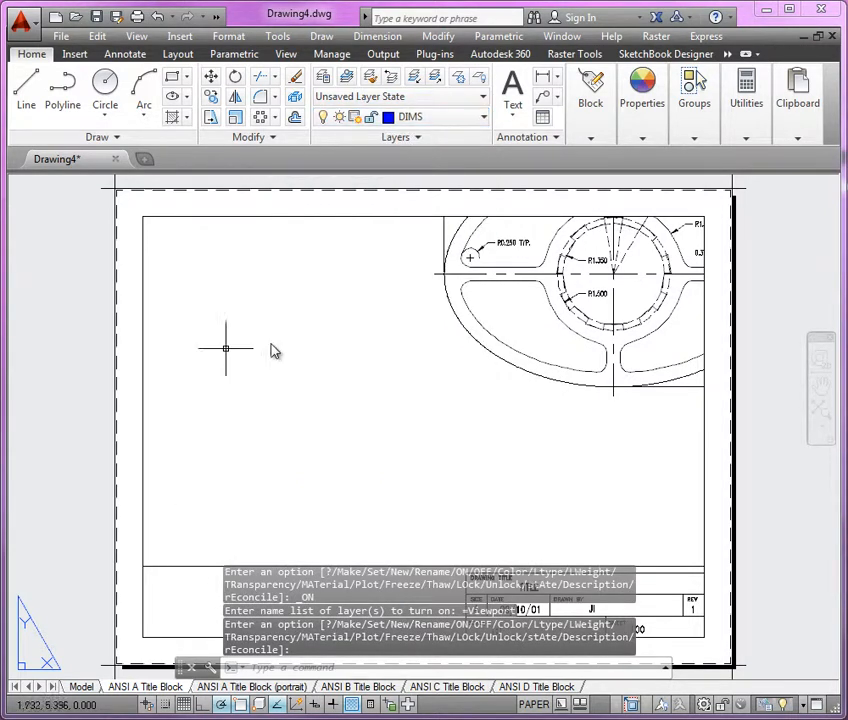
Activate the layout viewport and set its scale to 1:1, with the part centered in it
double_click(362, 398)
middle_click_drag(456, 373, 270, 476)
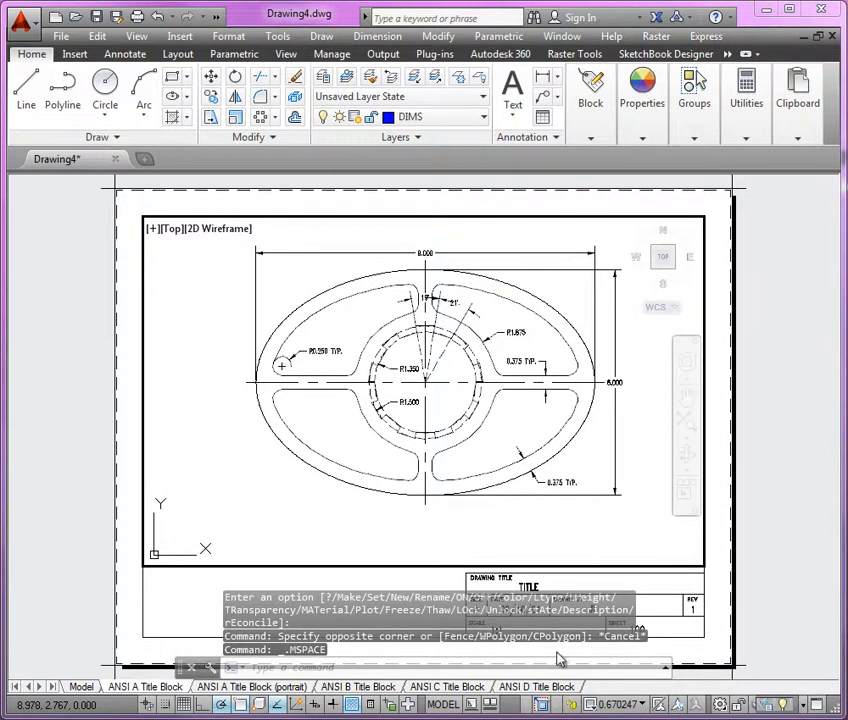
left_click(625, 704)
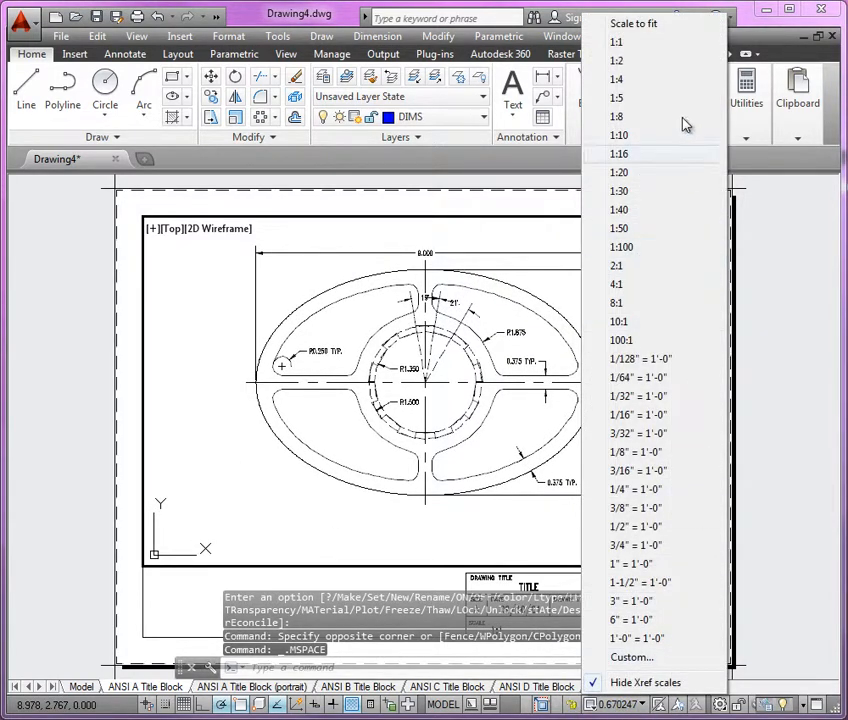
left_click(664, 44)
mouse_move(424, 372)
middle_mouse_down()
mouse_move(392, 376)
mouse_move(406, 374)
mouse_move(403, 402)
mouse_move(390, 389)
mouse_move(398, 399)
mouse_move(401, 390)
mouse_move(402, 405)
middle_mouse_up()
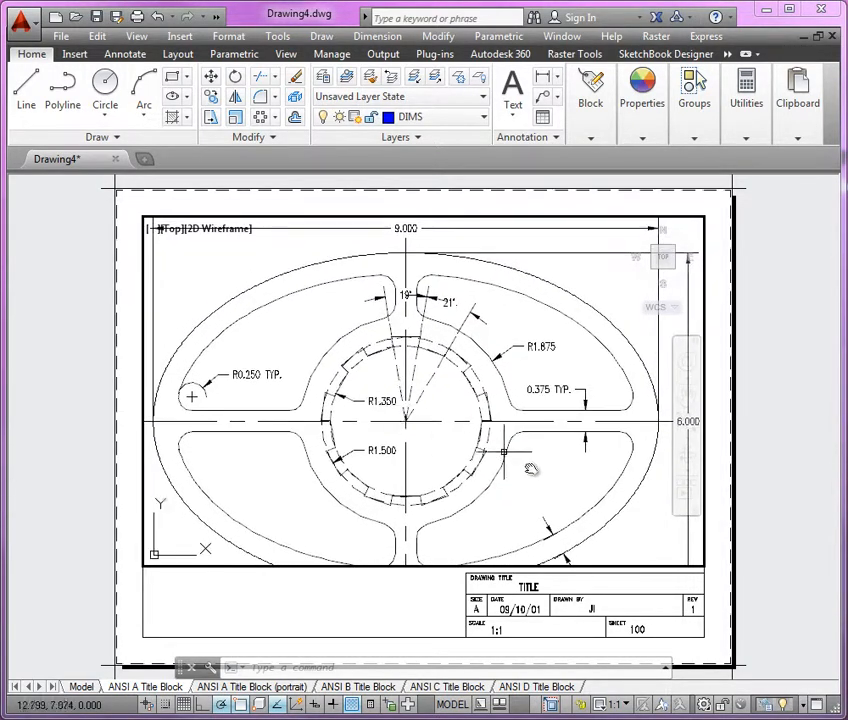
Set the active viewport's scale to 1:2
left_click(613, 705)
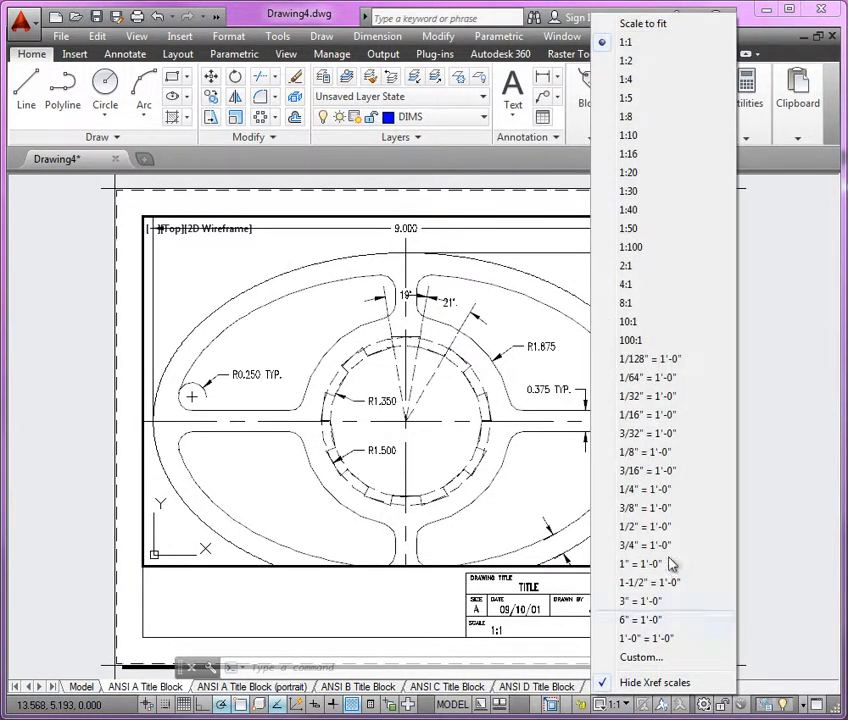
left_click(649, 63)
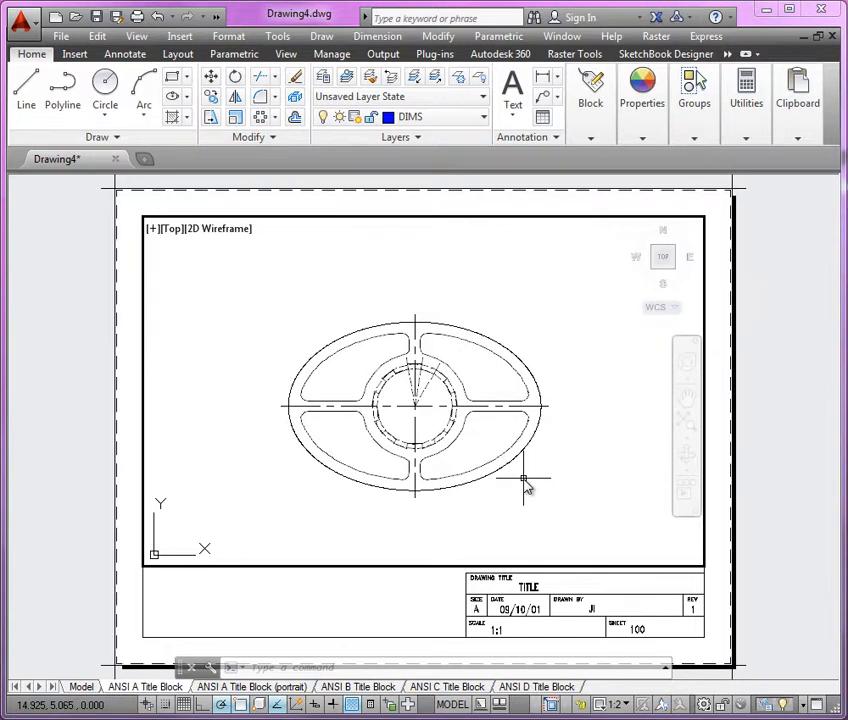
Switch to model space and preview the dimensions at annotation scale 1:2, restoring 1:1
left_click(81, 687)
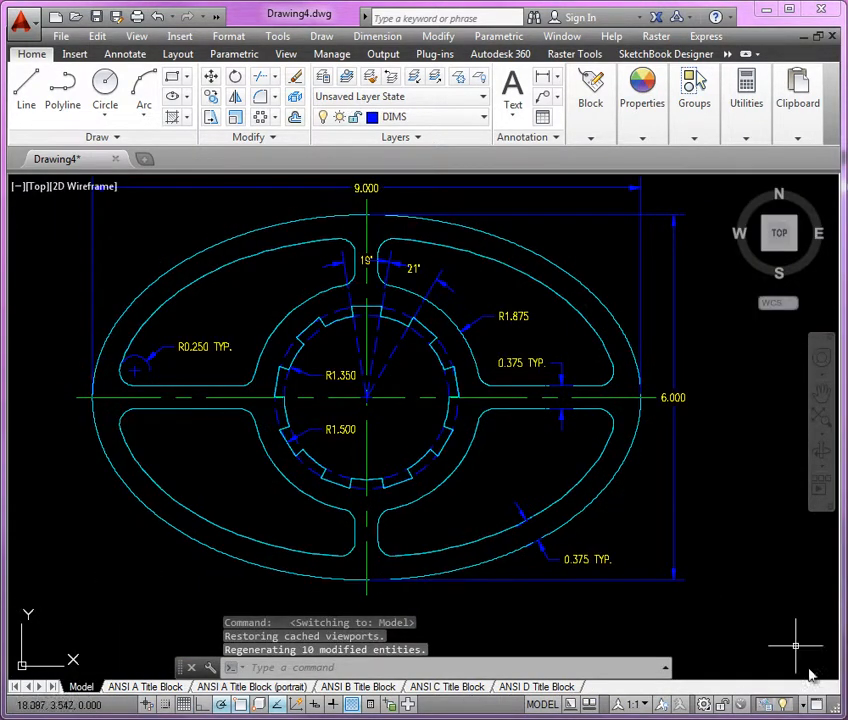
left_click(630, 705)
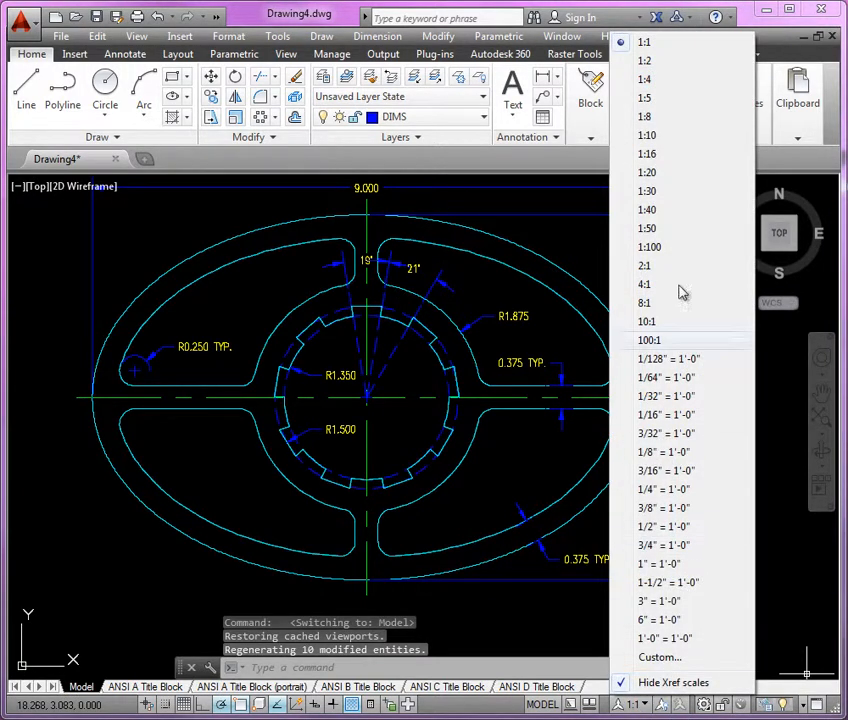
left_click(624, 61)
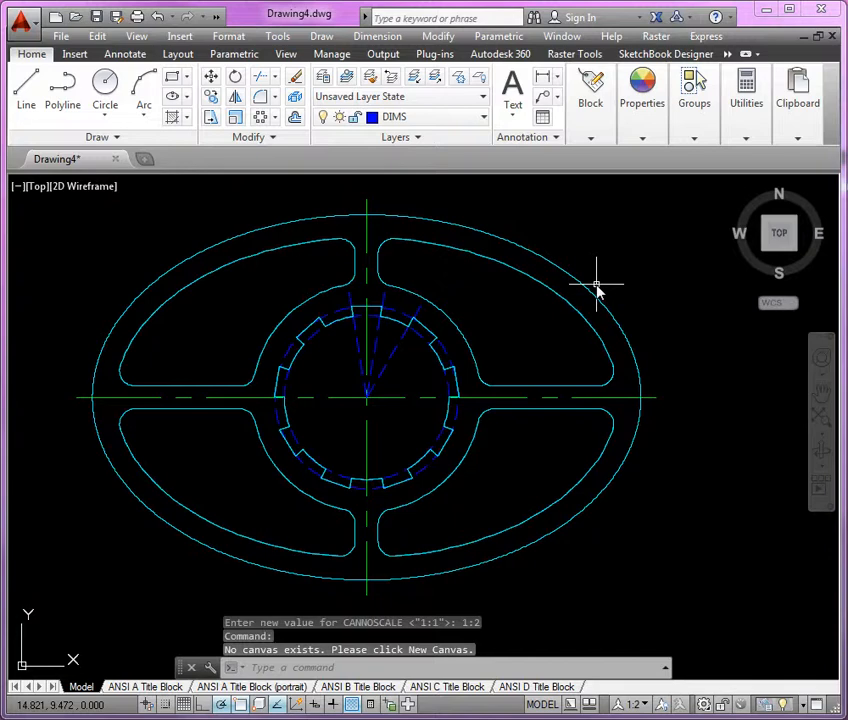
left_click(635, 705)
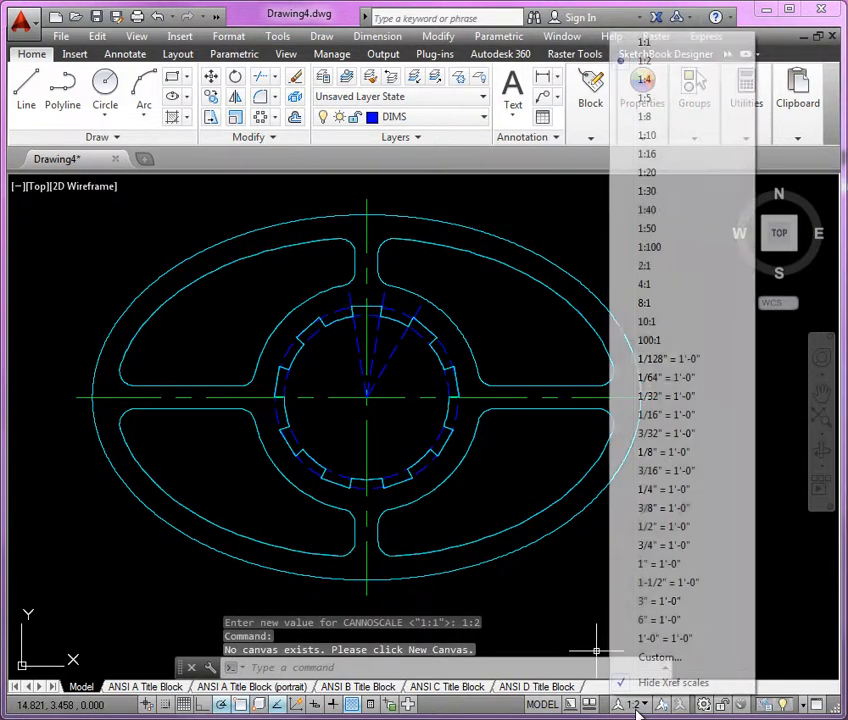
left_click(664, 44)
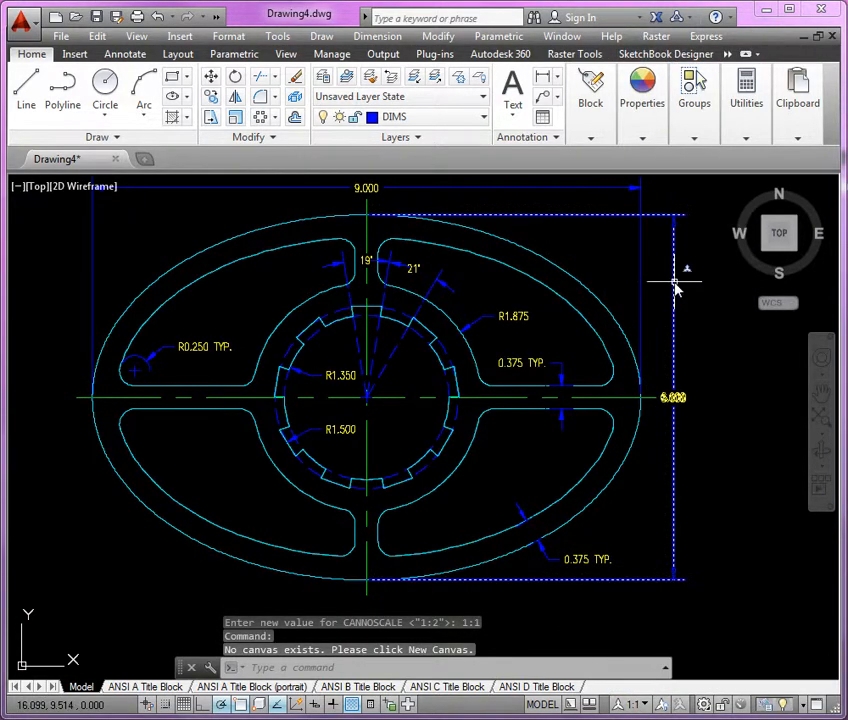
Enable automatically adding scales to annotative objects and set the model space annotation scale to 1:2
scroll(488, 375, "down", 2)
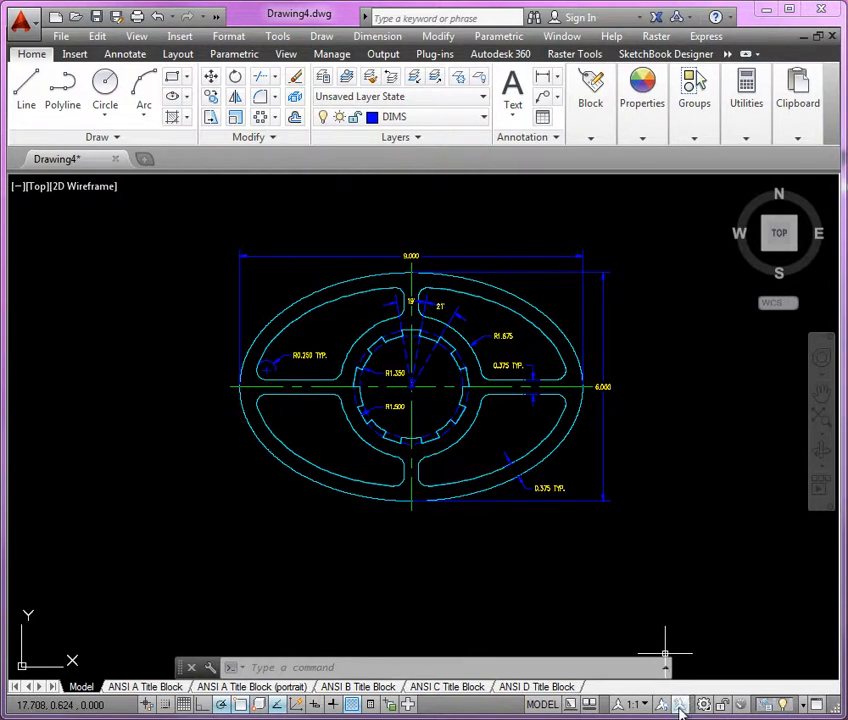
left_click(679, 705)
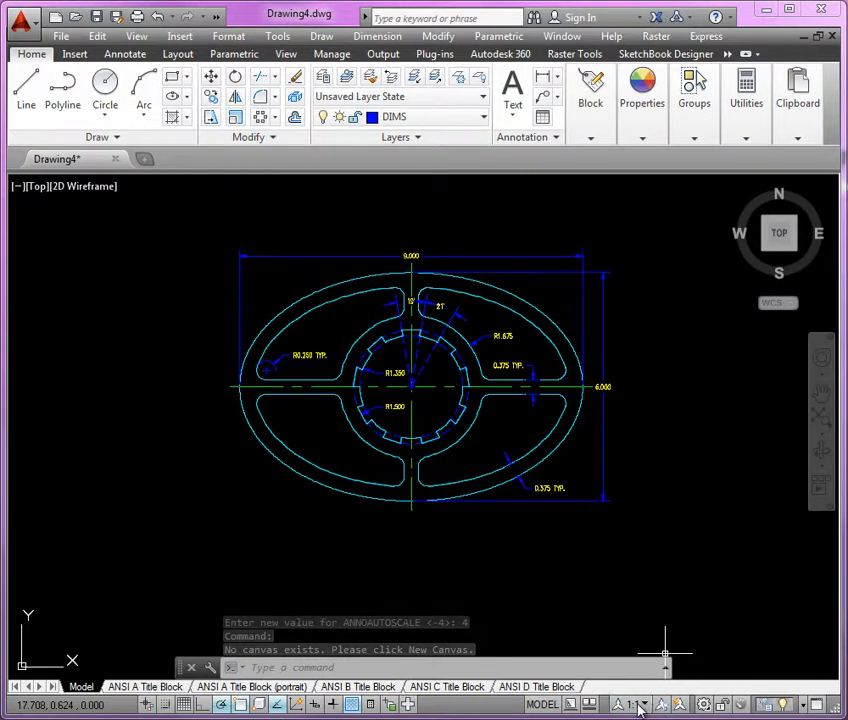
left_click(640, 705)
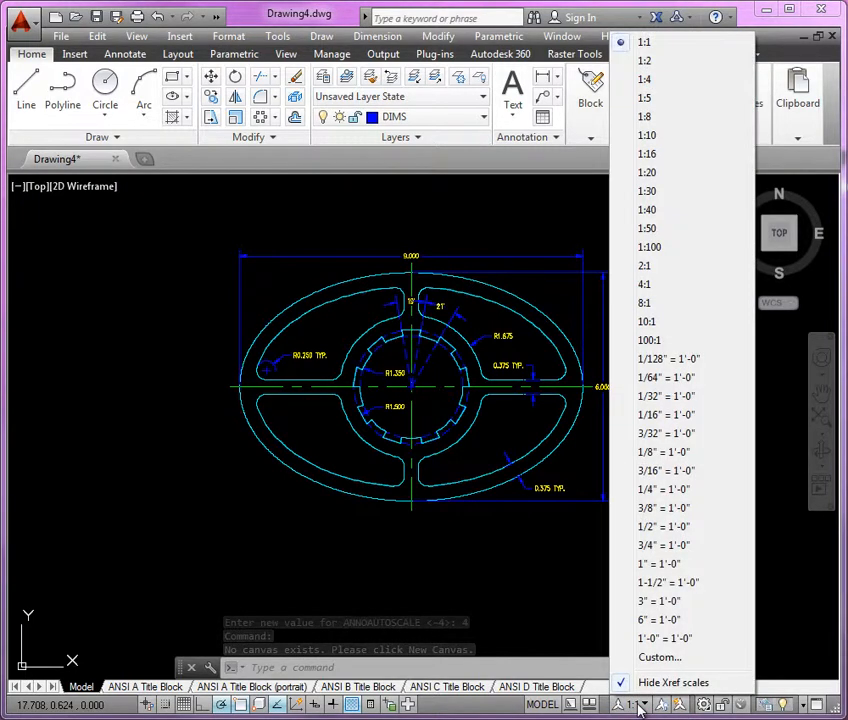
left_click(645, 61)
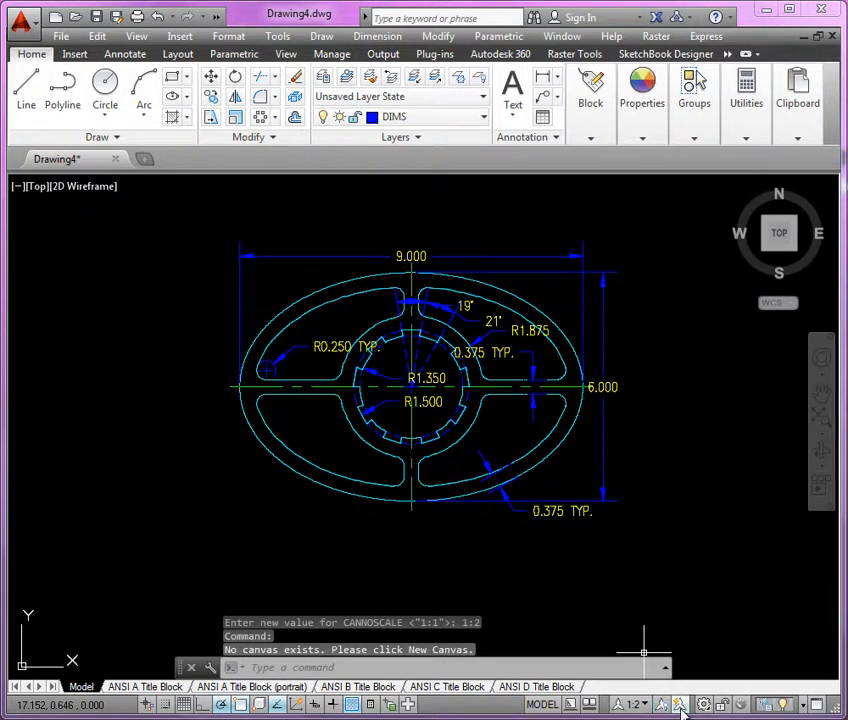
Return to the ANSI A Title Block layout and lock its viewport
left_click(146, 687)
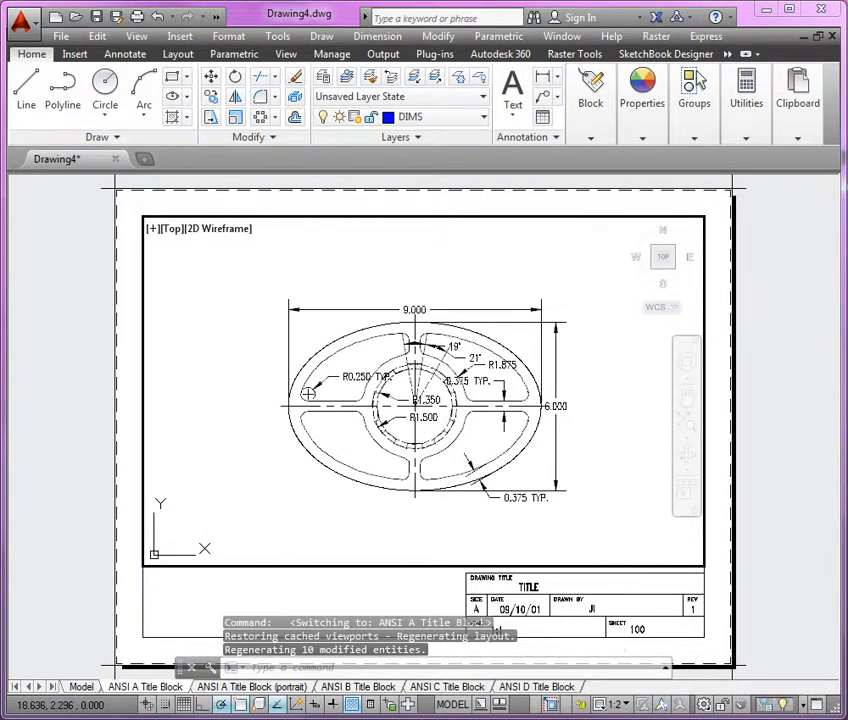
left_click(581, 706)
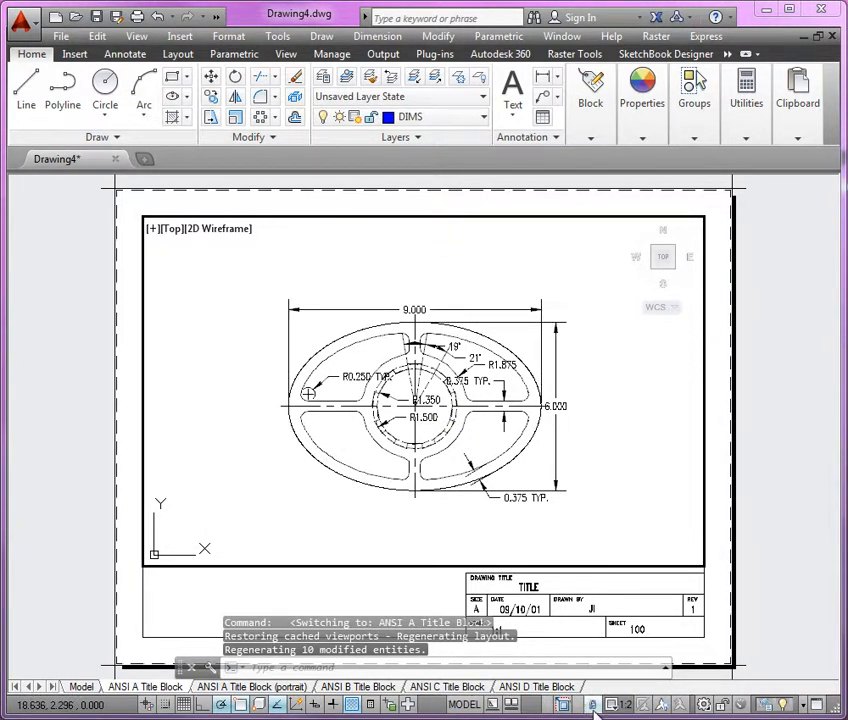
Move the part's overall 9.000 width dimension line farther above the ellipse
scroll(417, 337, "up", 2)
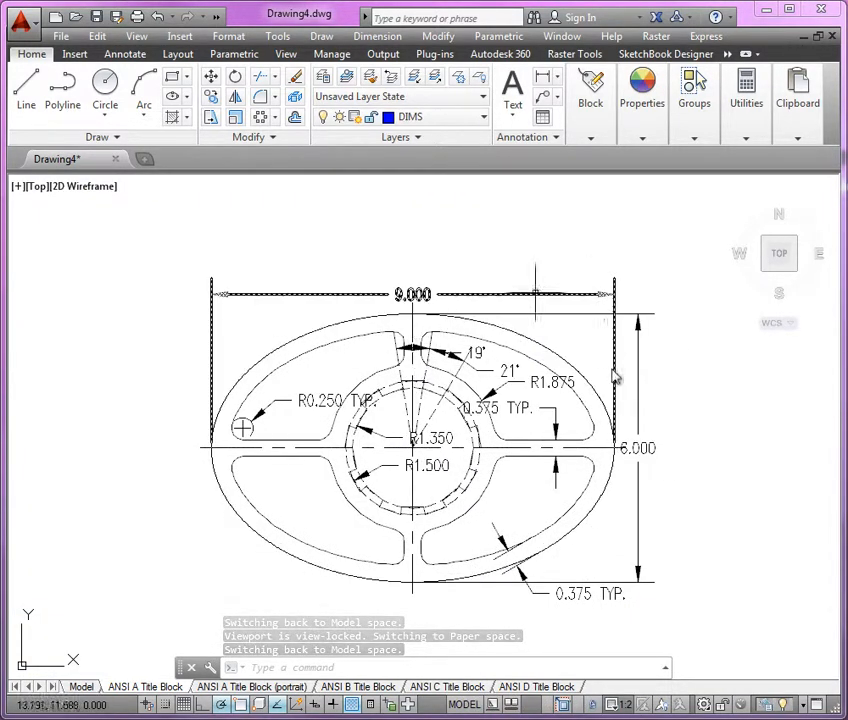
left_click(500, 294)
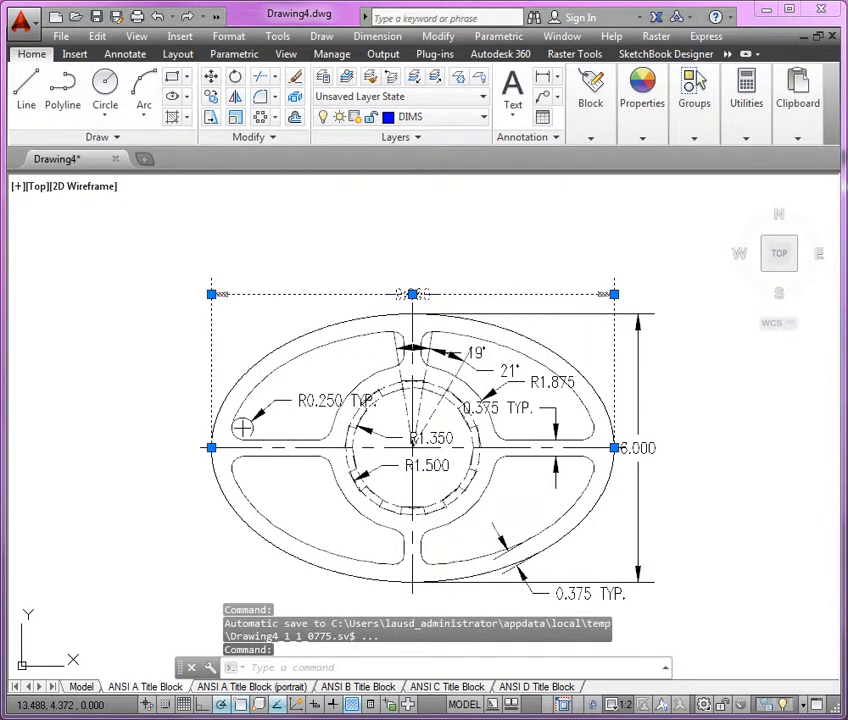
left_click(614, 295)
left_click(614, 256)
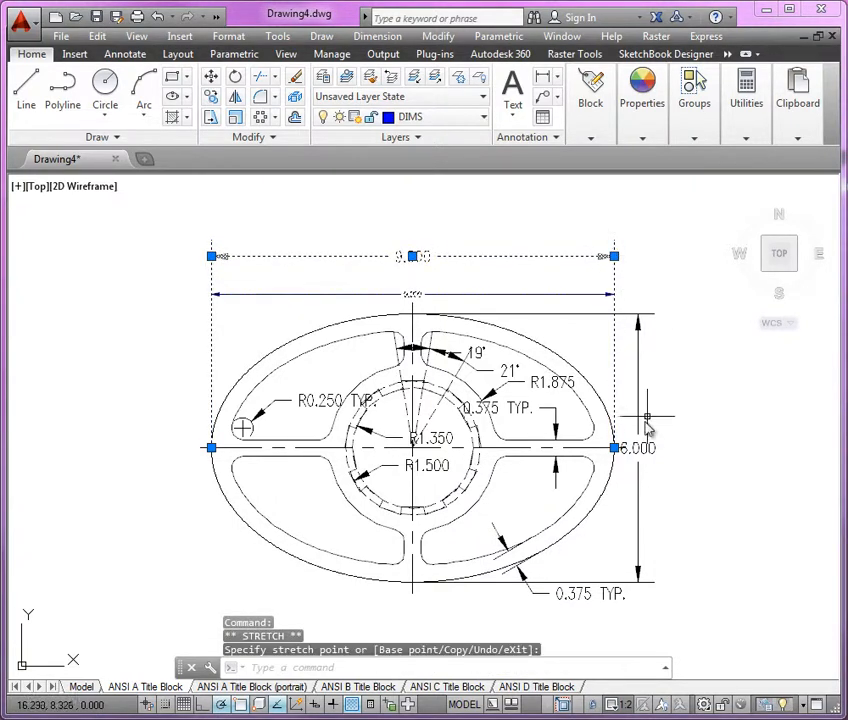
key("Escape")
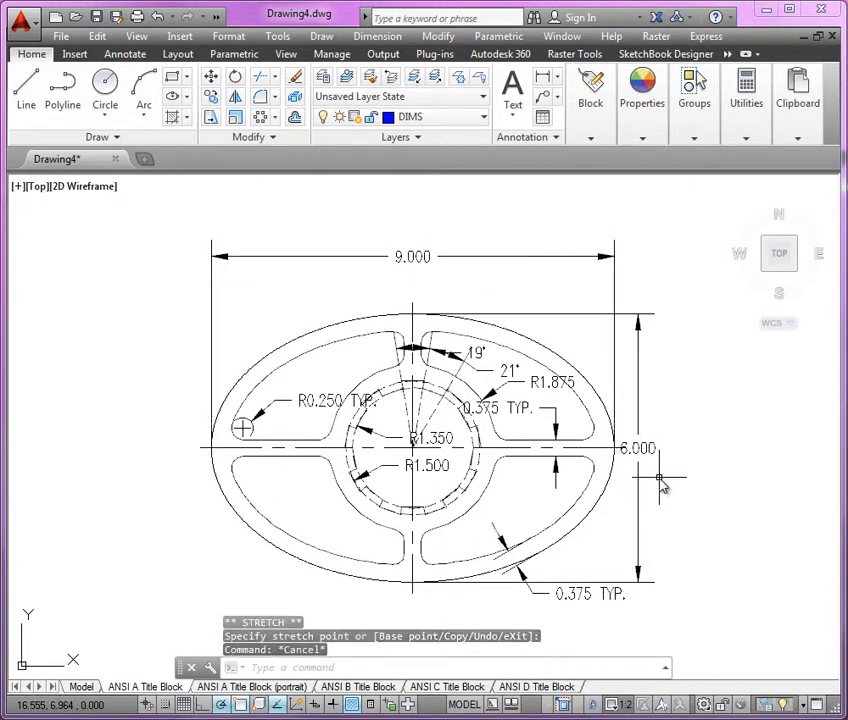
Move the part's overall 6.000 height dimension line about 1.36 units farther to the right of the ellipse
left_click(639, 540)
left_click(638, 582)
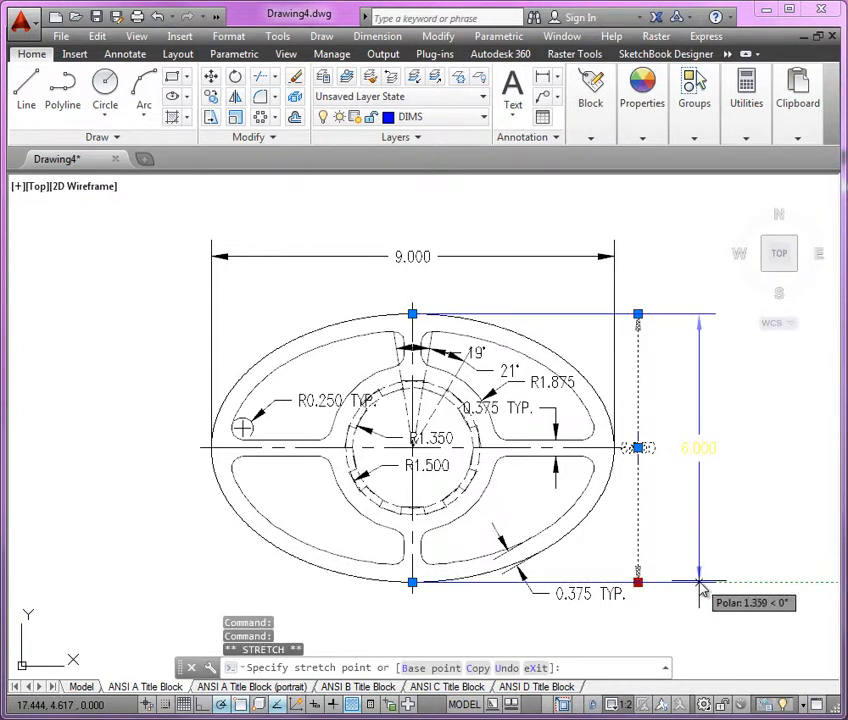
left_click(700, 582)
key("Escape")
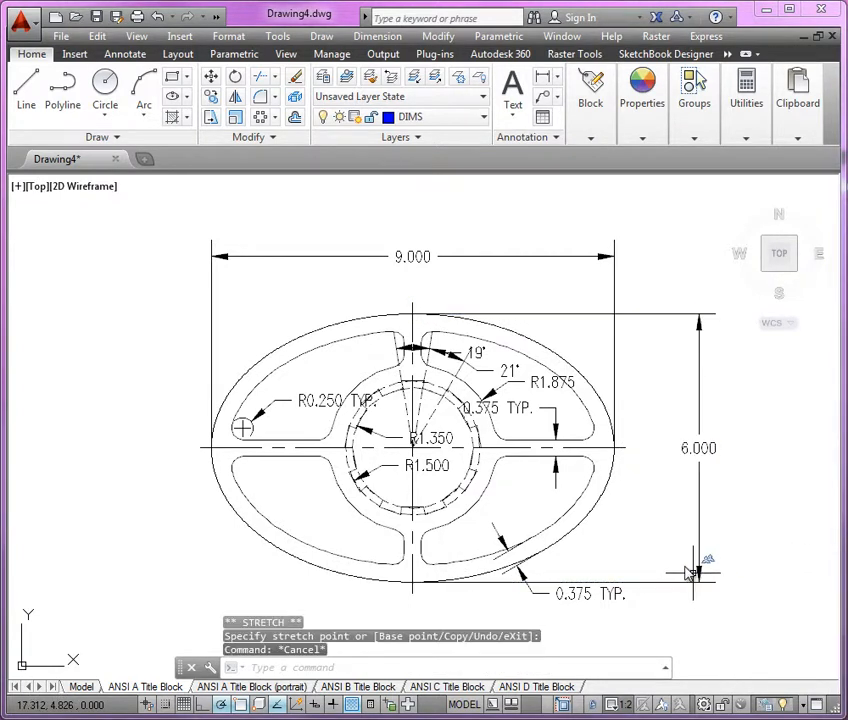
Move the text of the horizontal rib's 0.375 TYP. thickness dimension outside the ellipse, at its lower right
left_click(541, 420)
left_click(541, 423)
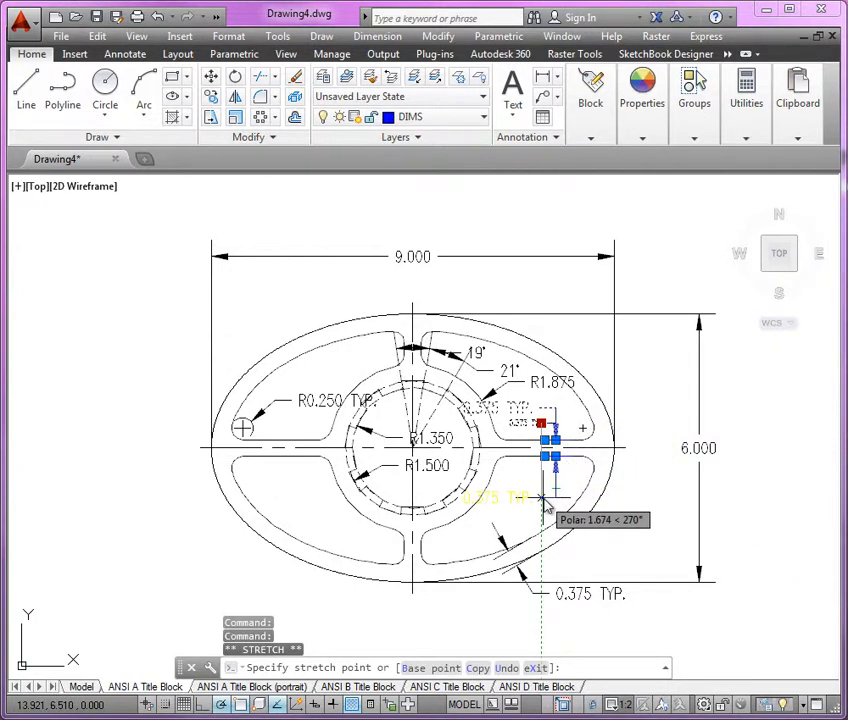
left_click(620, 508)
key("Escape")
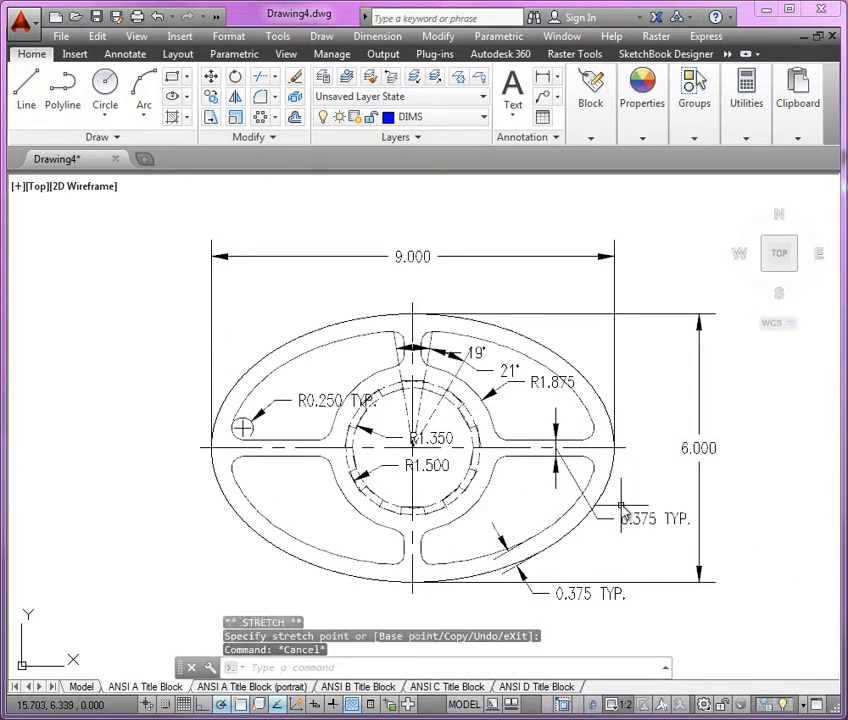
key("Escape")
Move the 19° angular dimension above the ellipse, centered between its extension lines and below the 9.000 dimension
scroll(467, 347, "up", 3)
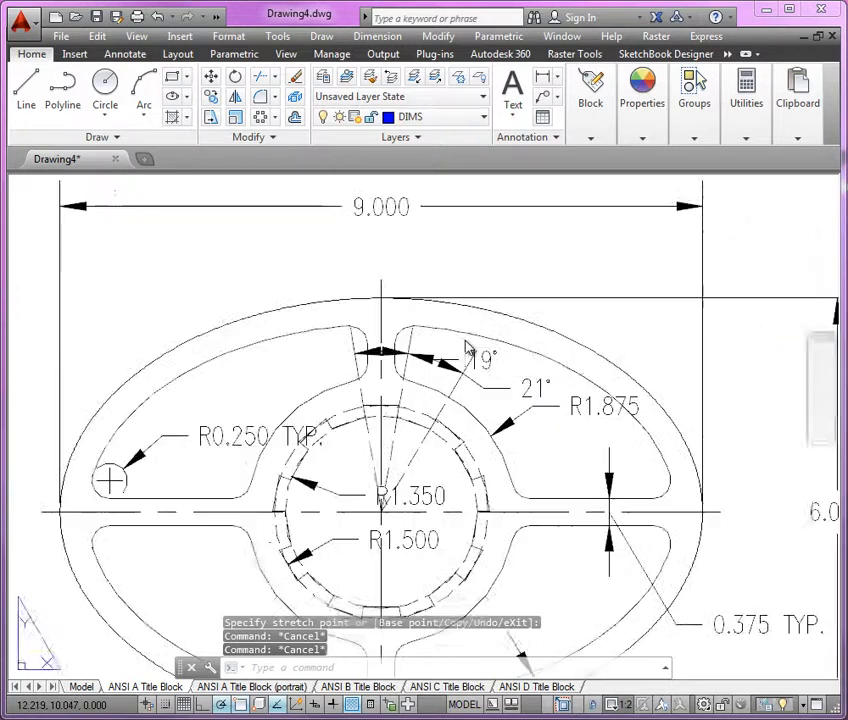
left_click(490, 361)
left_click(485, 358)
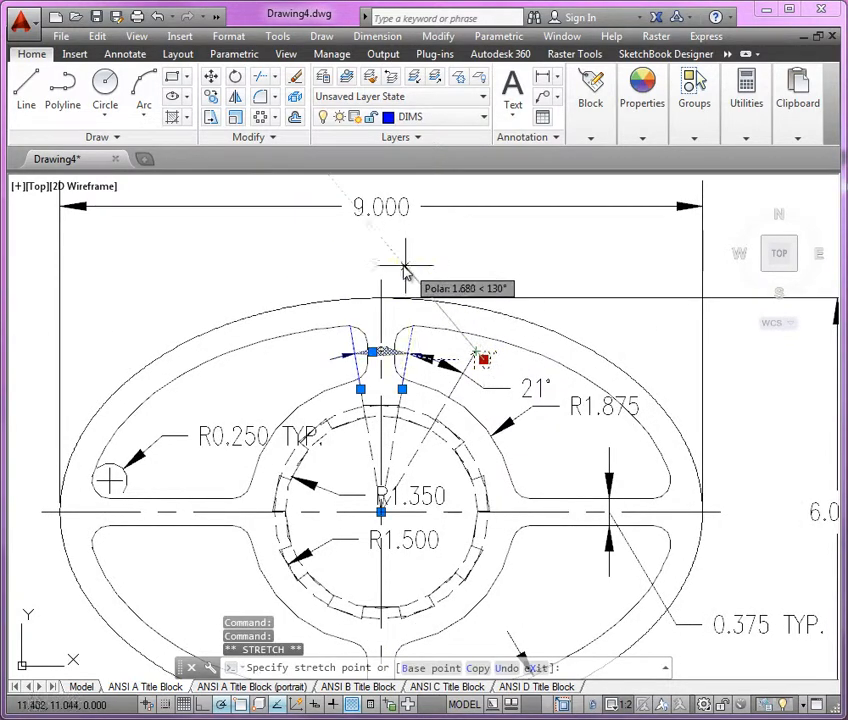
mouse_move(388, 268)
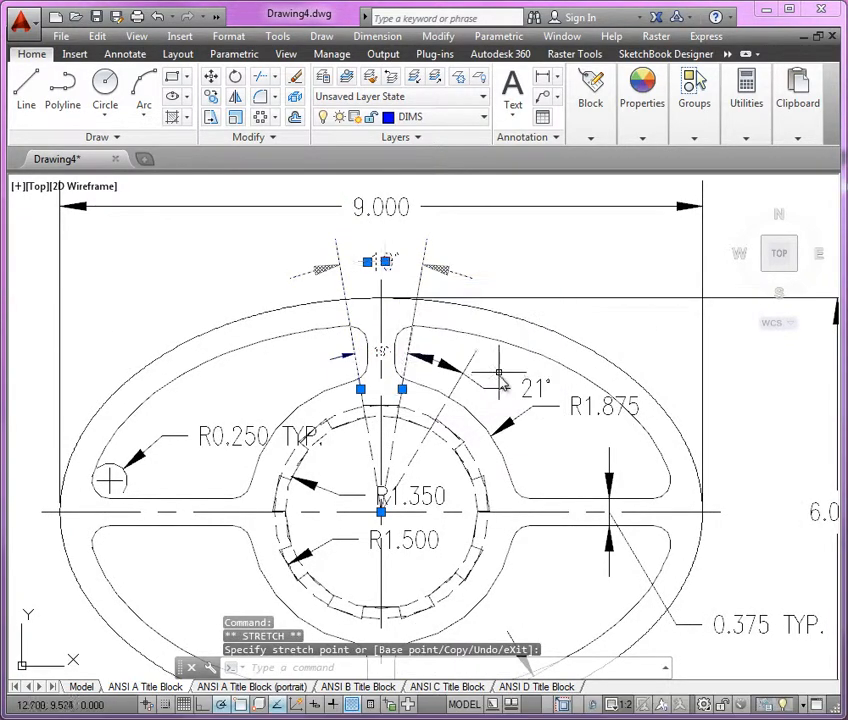
key("Escape")
Shift the R1.875 radius dimension text slightly downward within the ellipse's upper-right opening
left_click(533, 389)
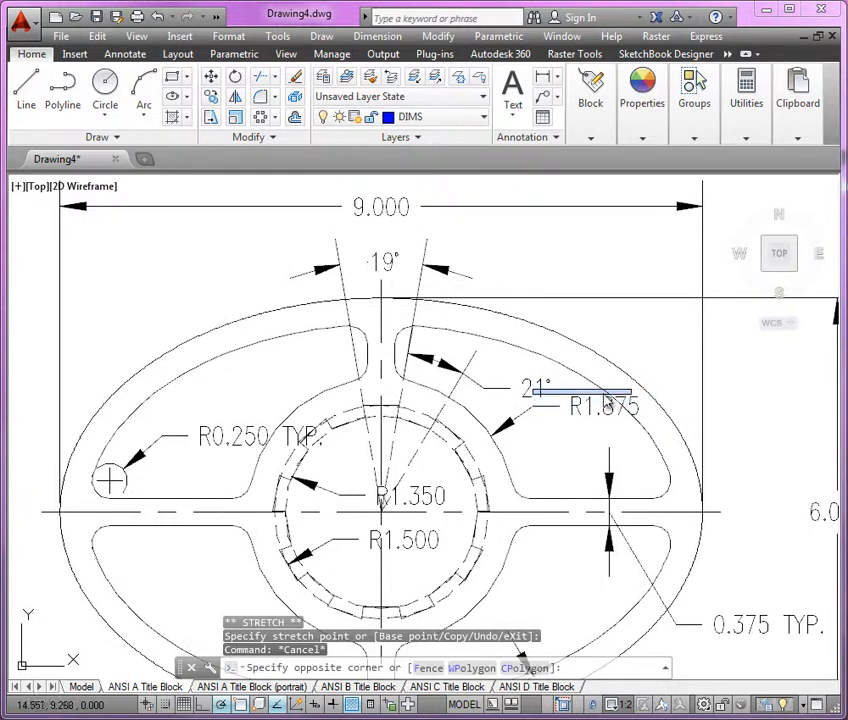
left_click(566, 398)
left_click(610, 410)
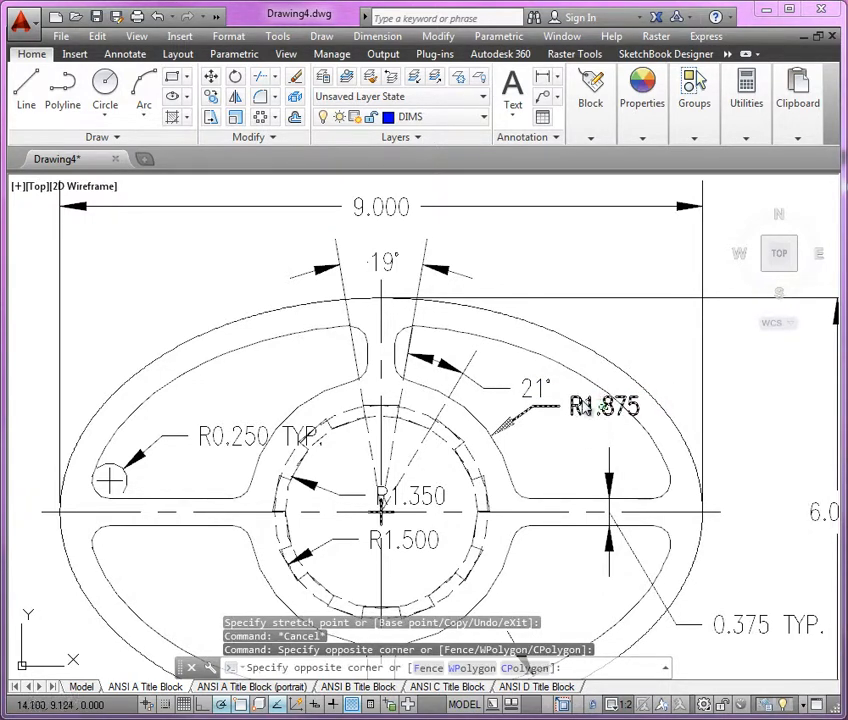
left_click(590, 410)
left_click(605, 407)
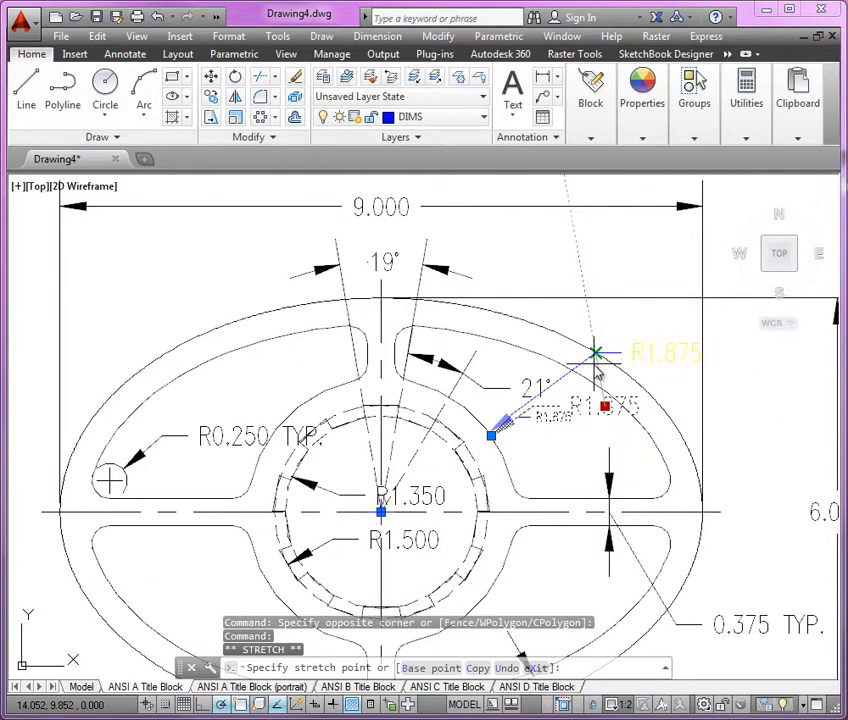
key("Escape")
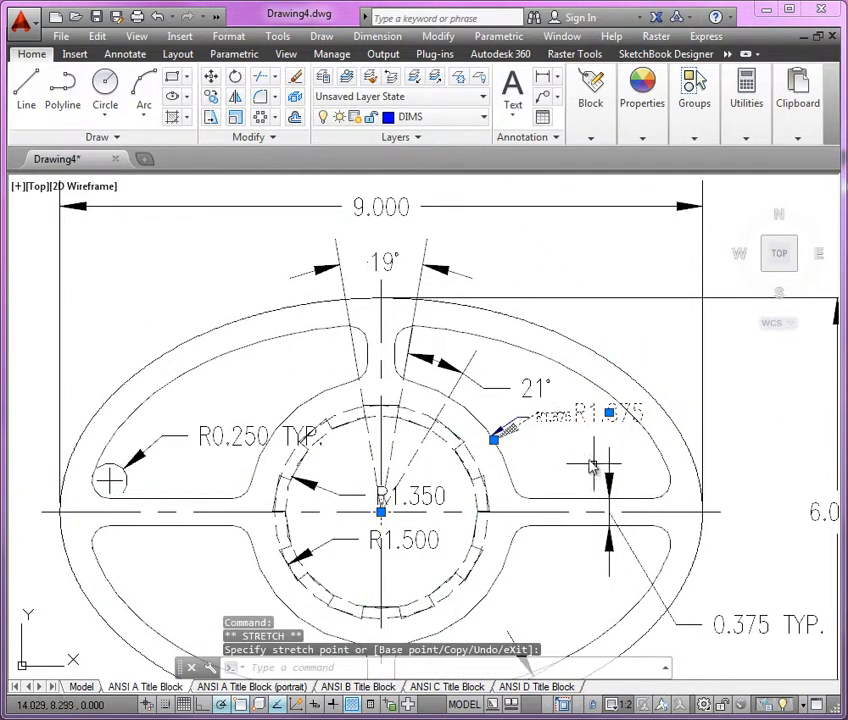
key("Escape")
key("Escape")
Move the 21° dimension text between its two extension lines, beside the upper vertical rib
left_click(540, 389)
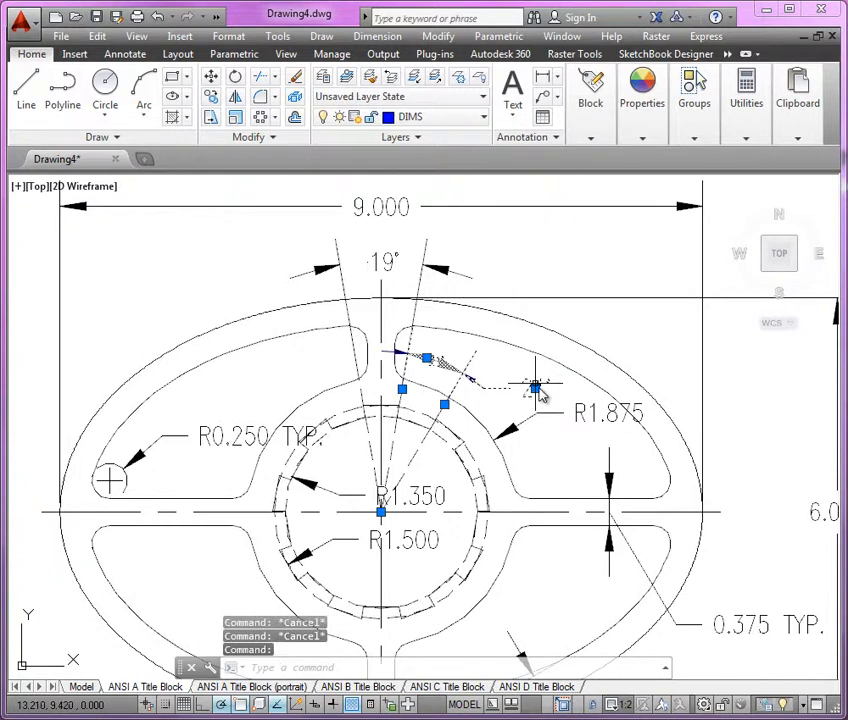
left_click(535, 388)
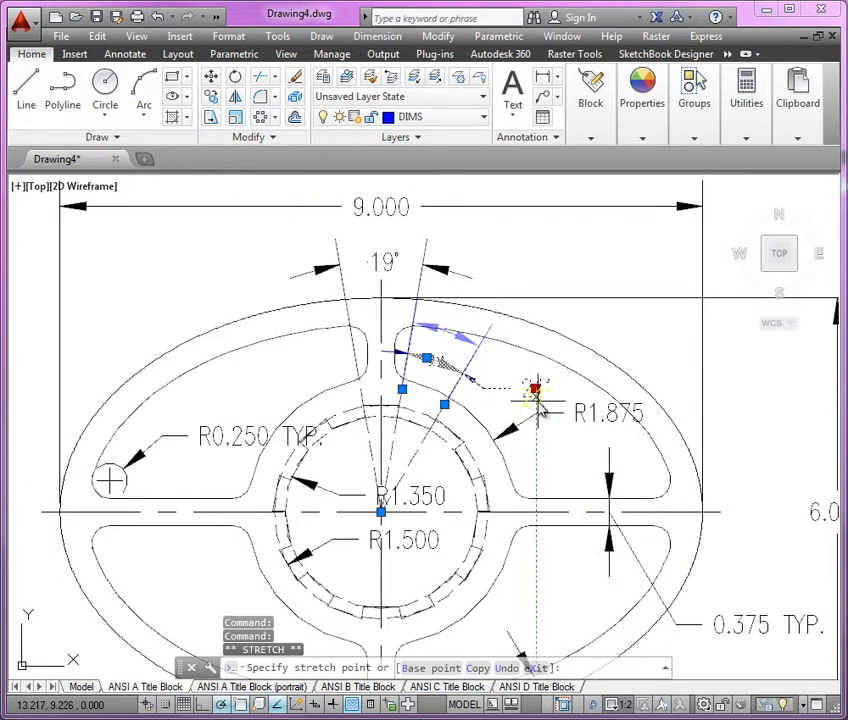
left_click(441, 352)
key("Escape")
key("Escape")
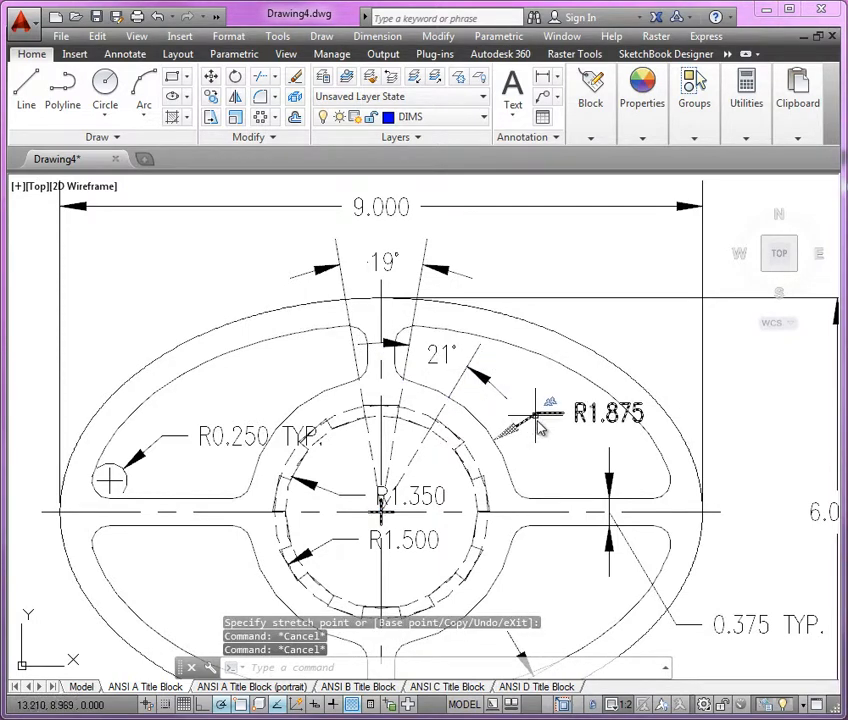
Move the R1.875 radius dimension text up and outward, onto the ellipse's upper-right edge clear of the 21° dimension
left_click(585, 418)
left_click(577, 430)
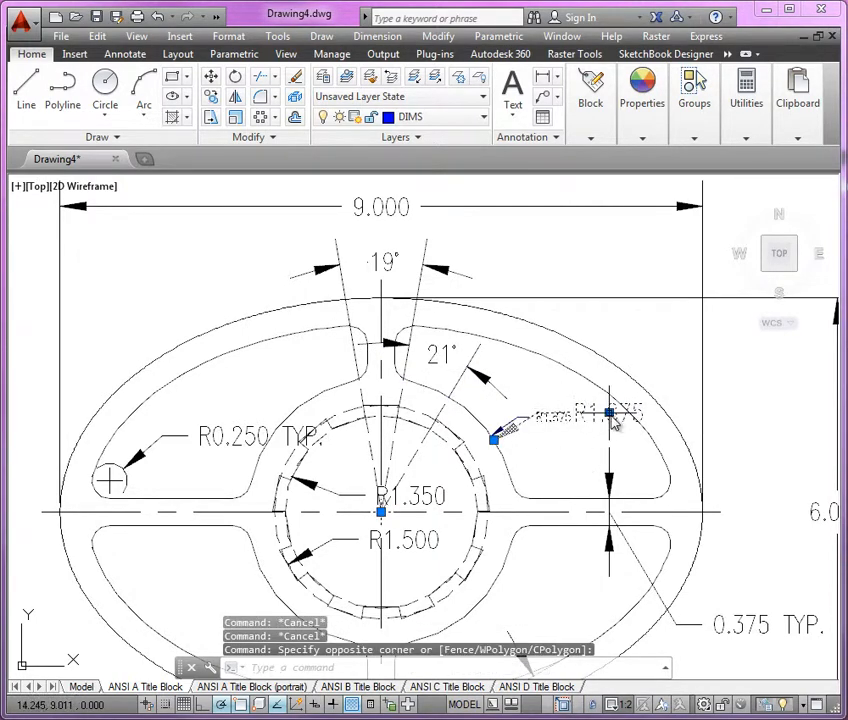
left_click(610, 411)
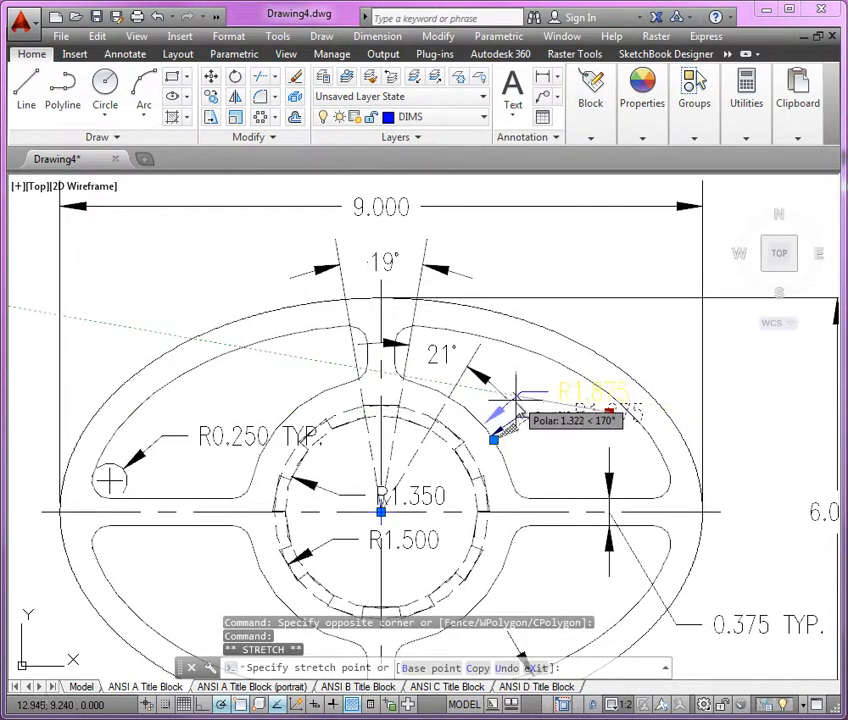
left_click(593, 325)
key("Escape")
key("Escape")
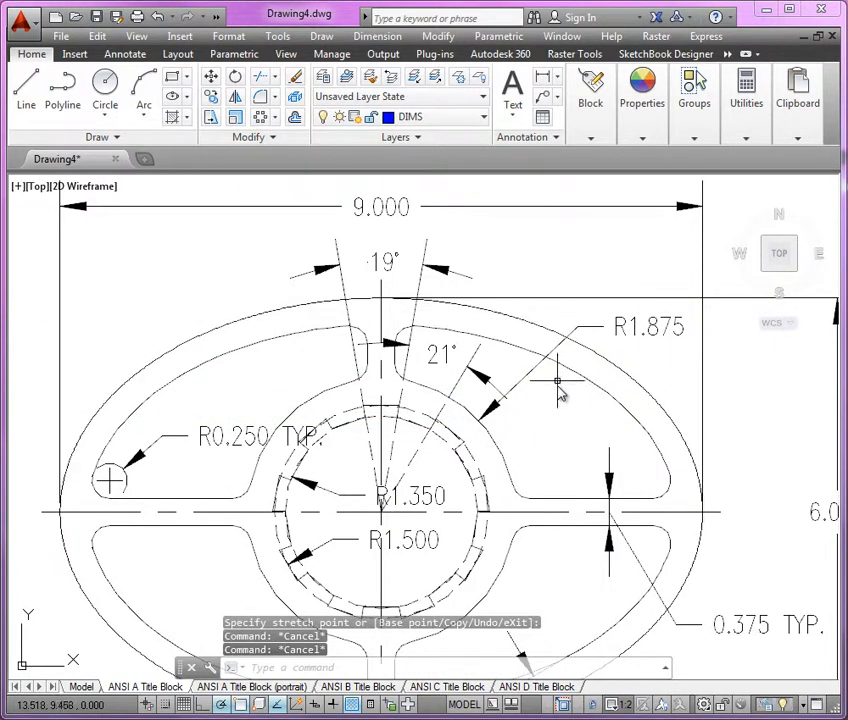
Move the R1.500 radius dimension text from the hub's center to outside the ellipse, at its lower left
scroll(555, 425, "down", 3)
scroll(430, 535, "up", 3)
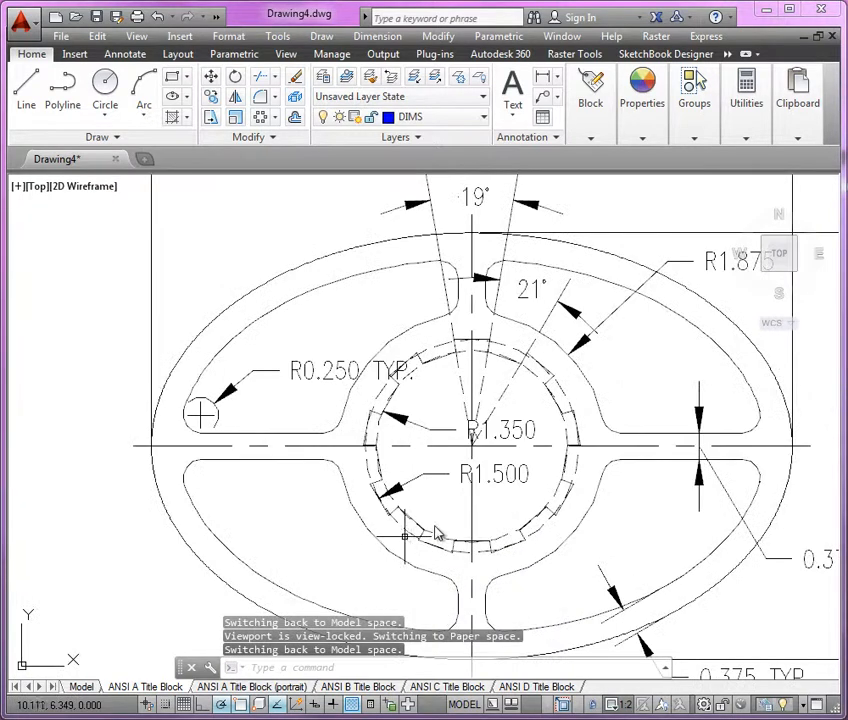
left_click(498, 474)
left_click(495, 474)
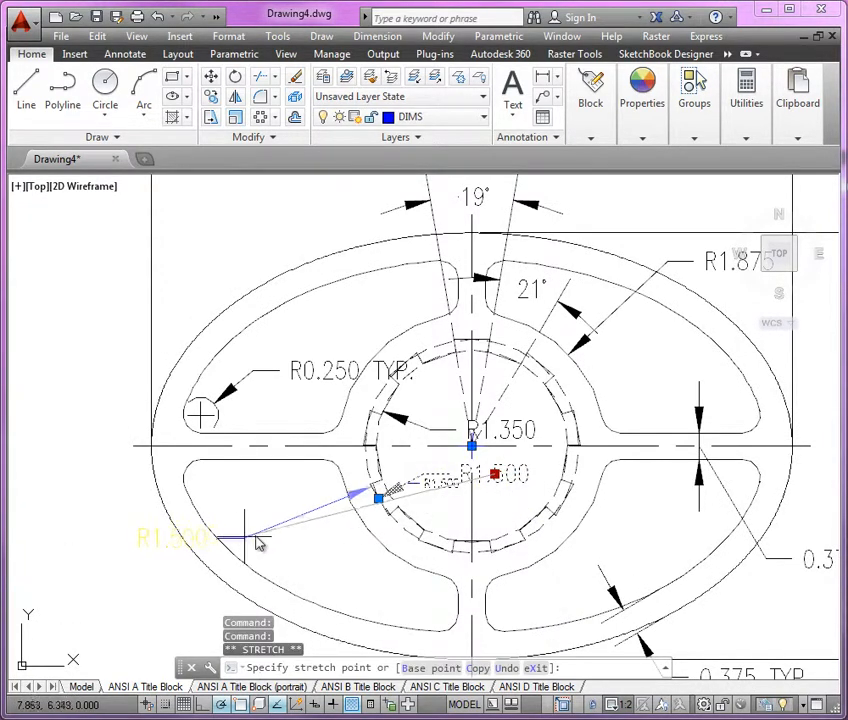
scroll(335, 500, "down", 2)
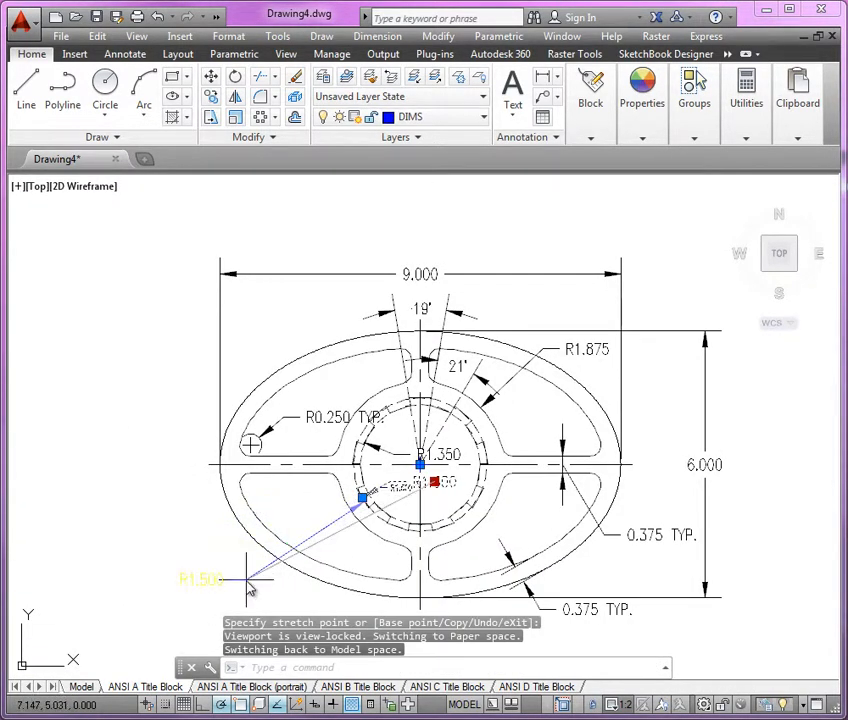
left_click(248, 579)
Move the R1.350 radius dimension text outside the ellipse at its lower left, just above the R1.500 text
left_click(446, 456)
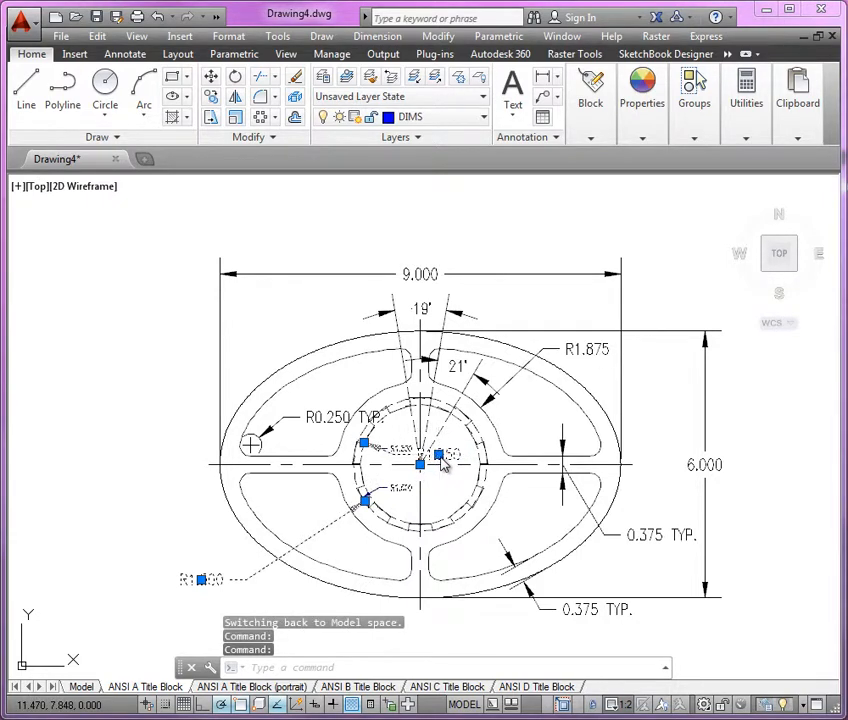
left_click(439, 455)
left_click(213, 535)
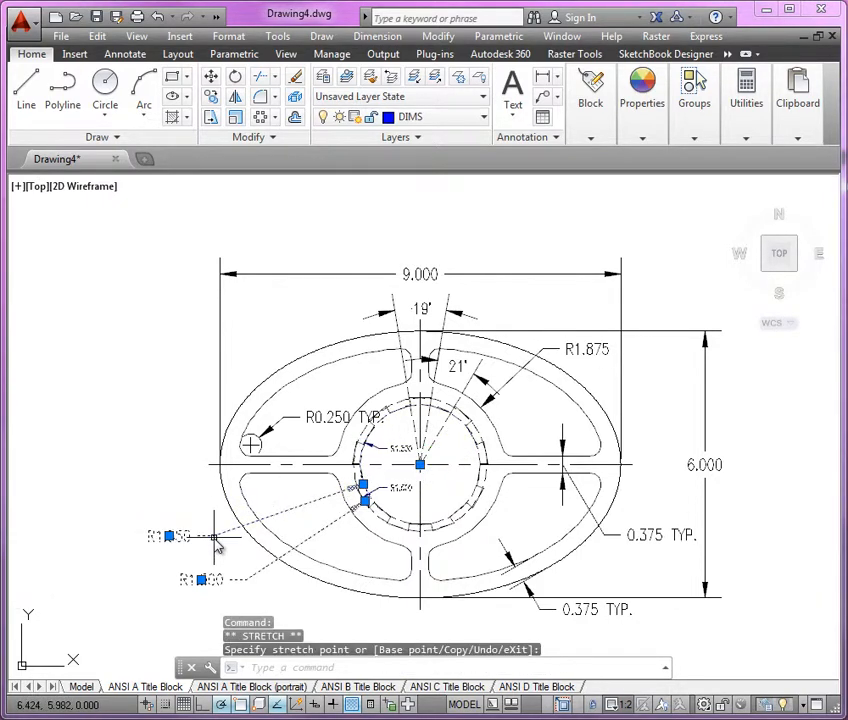
key("Escape")
key("Escape")
Return to paper space and freeze the viewport border's layer by picking the border
scroll(322, 408, "down", 2)
scroll(298, 535, "up", 2)
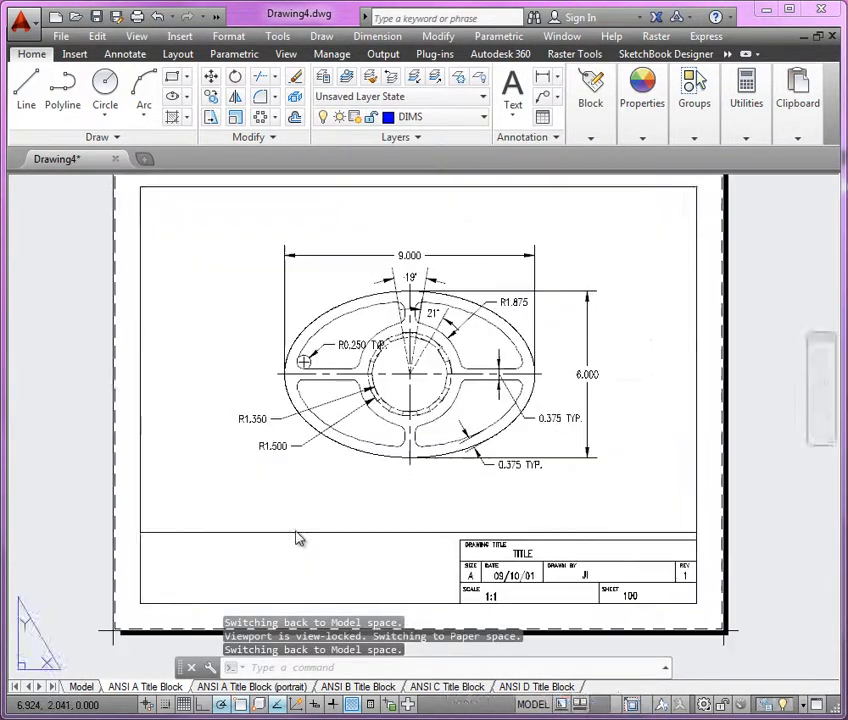
double_click(350, 558)
left_click(458, 77)
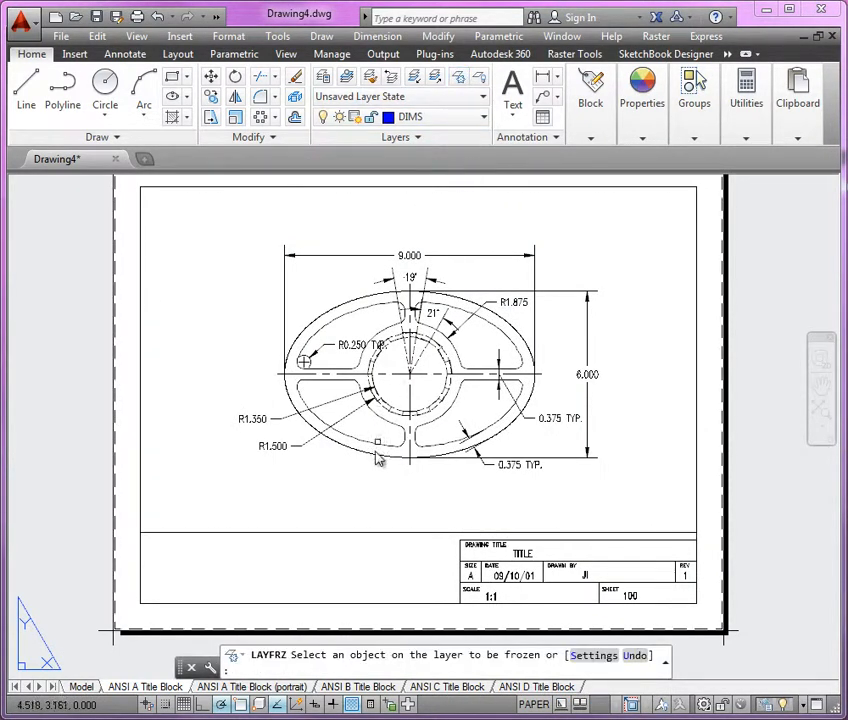
left_click(360, 535)
scroll(418, 572, "up", 2)
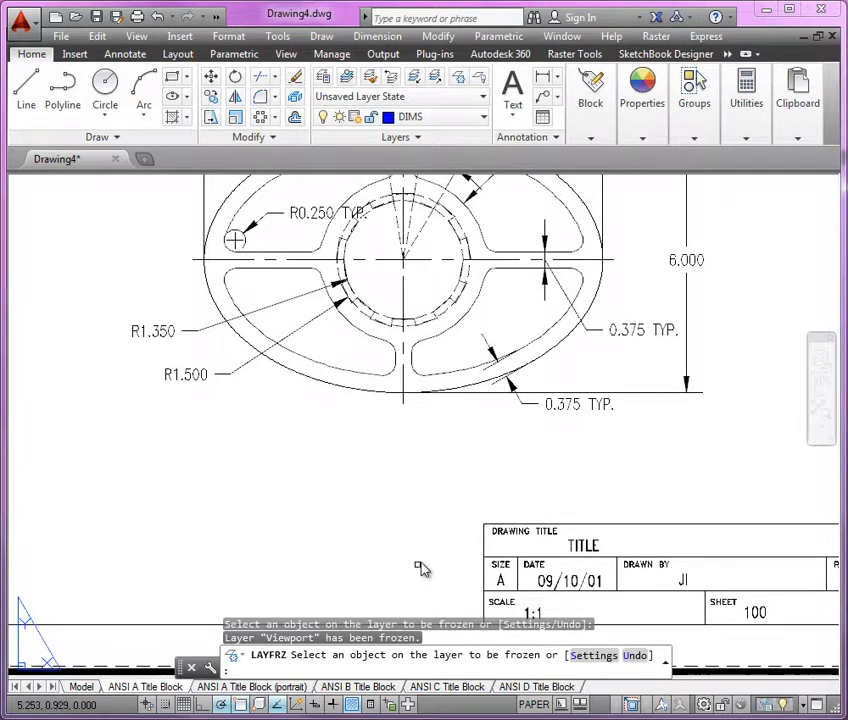
key("Escape")
Edit the title block's attributes and set the SCALE value to 1:2
scroll(470, 500, "down", 2)
scroll(470, 495, "up", 4)
scroll(400, 480, "down", 4)
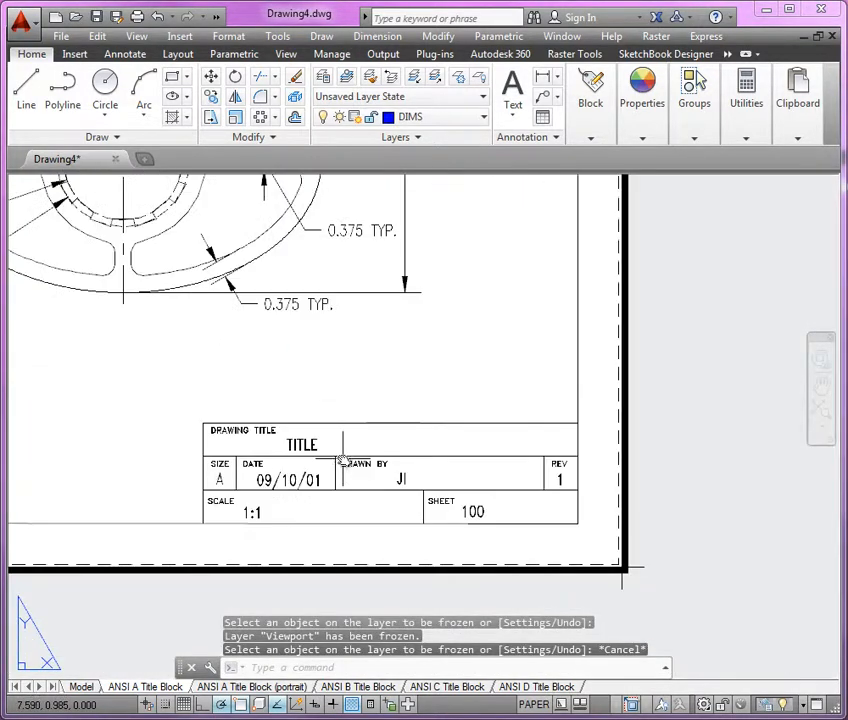
double_click(258, 513)
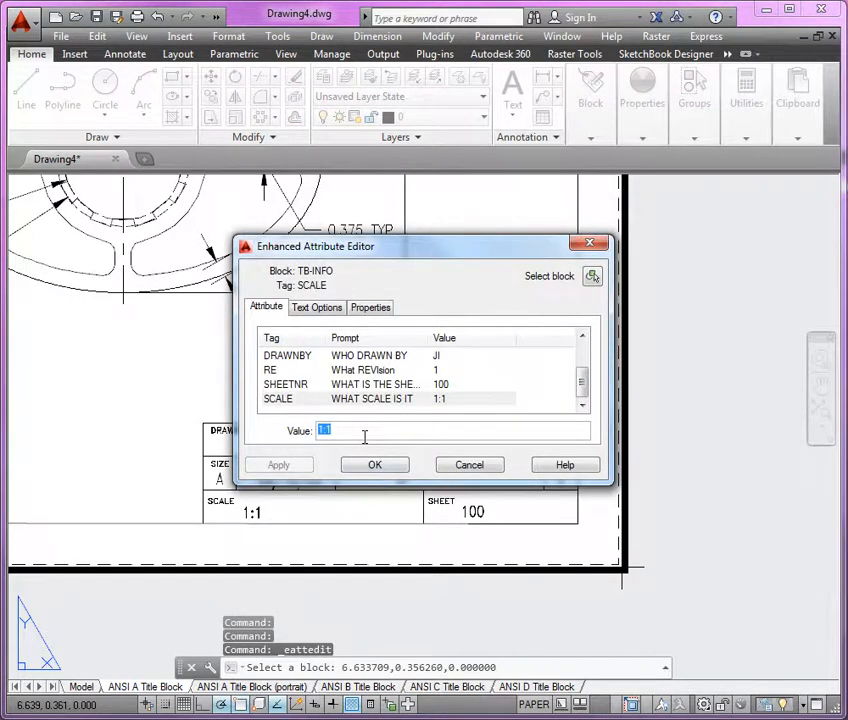
type("1")
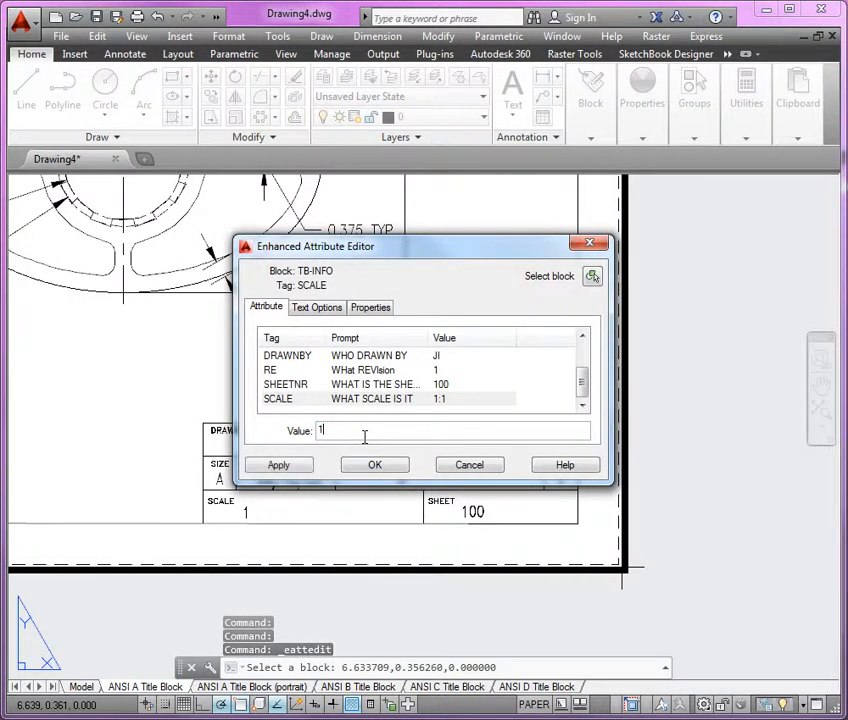
type(":2")
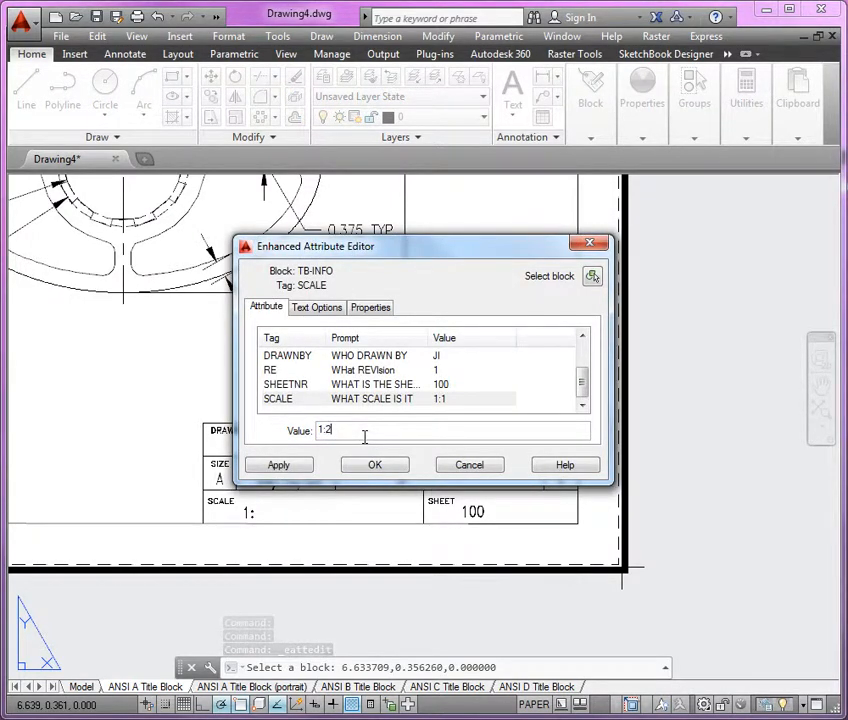
Set the title block's TITLE attribute to PROBLEM 2-3 and apply the attribute edits
left_click_drag(582, 382, 583, 343)
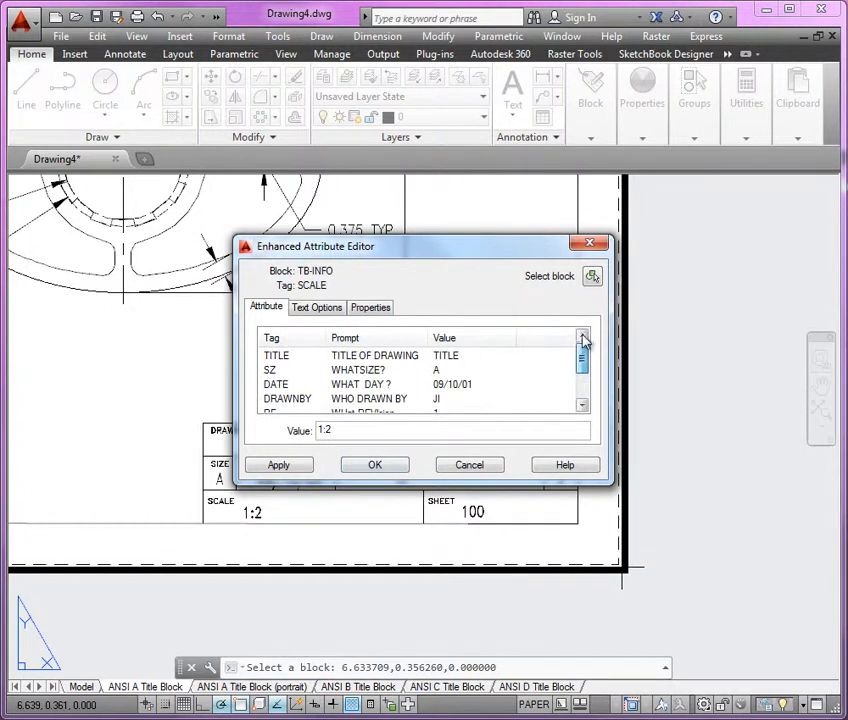
left_click(402, 345)
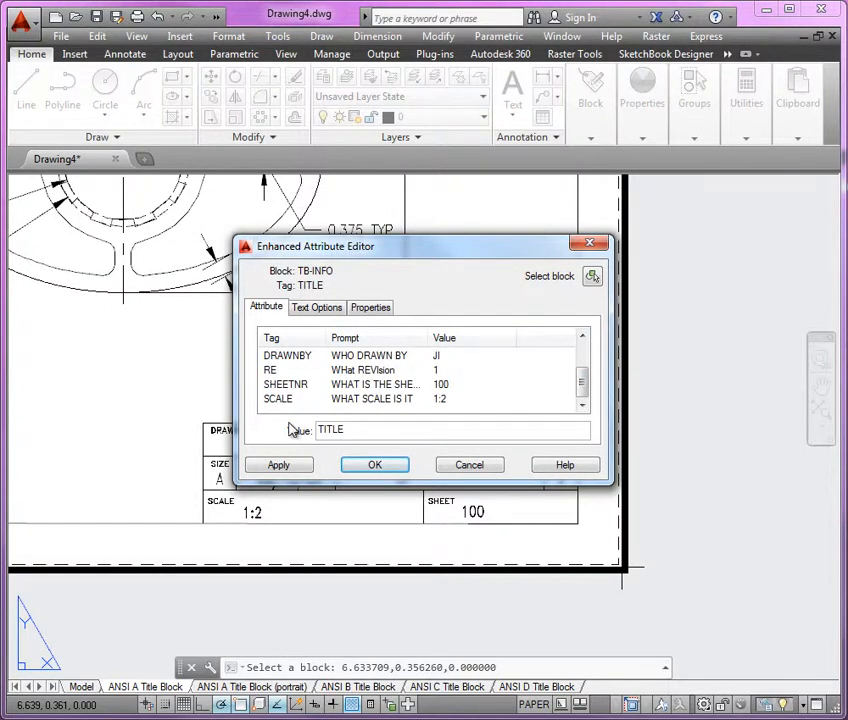
left_click_drag(348, 431, 273, 441)
type("PROBLEM 2-3")
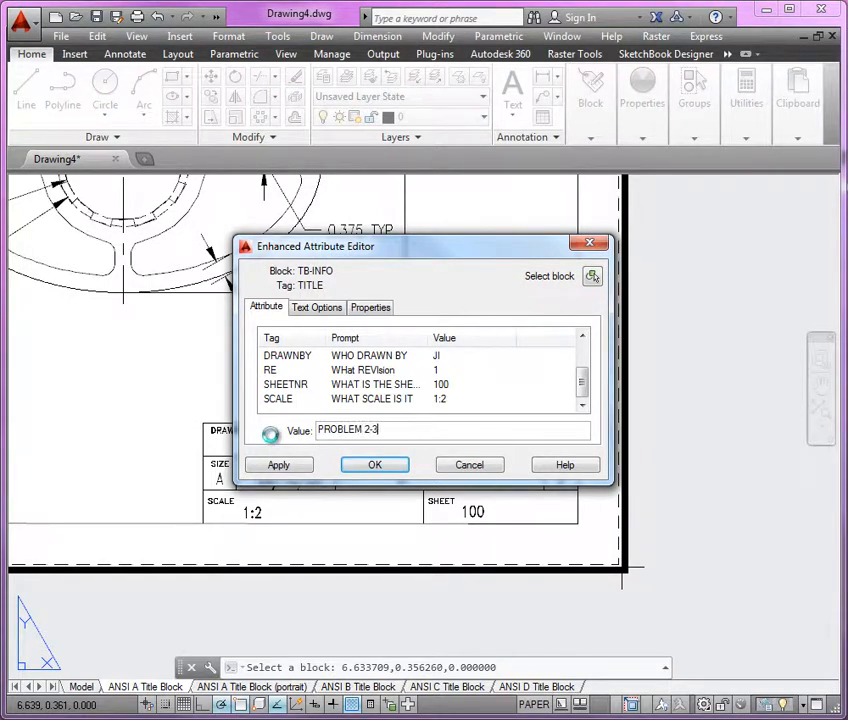
left_click(390, 465)
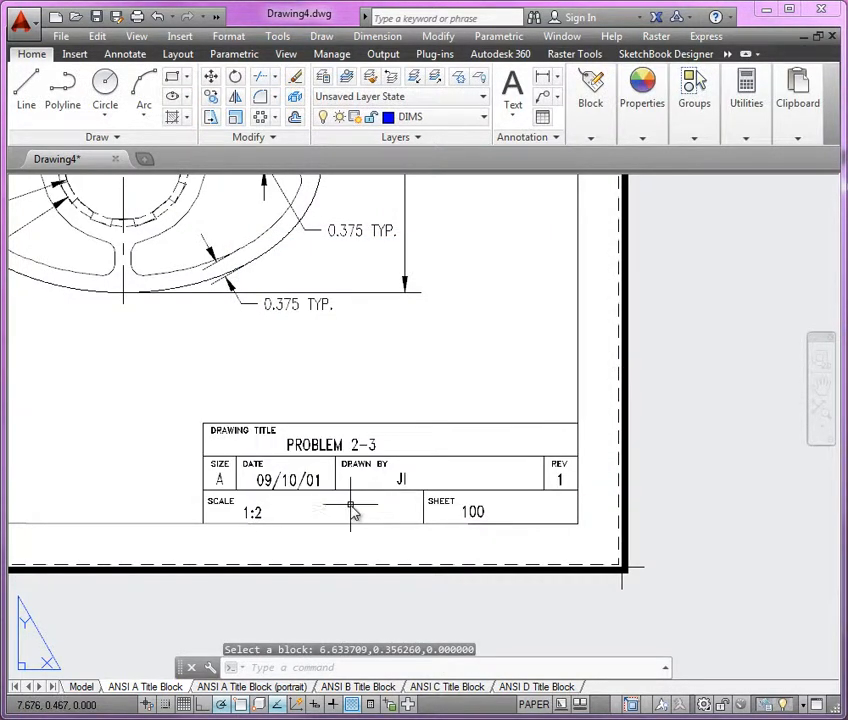
Zoom to the layout's extents, preview the plot, and start plotting from the preview
type("z")
key("Return")
type("e")
key("Return")
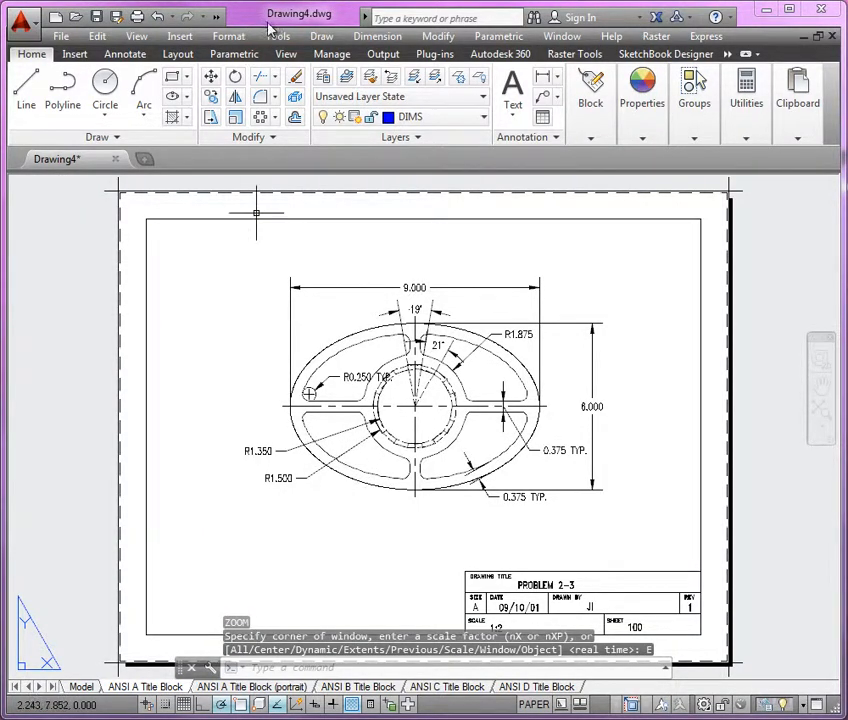
left_click(383, 54)
left_click(92, 102)
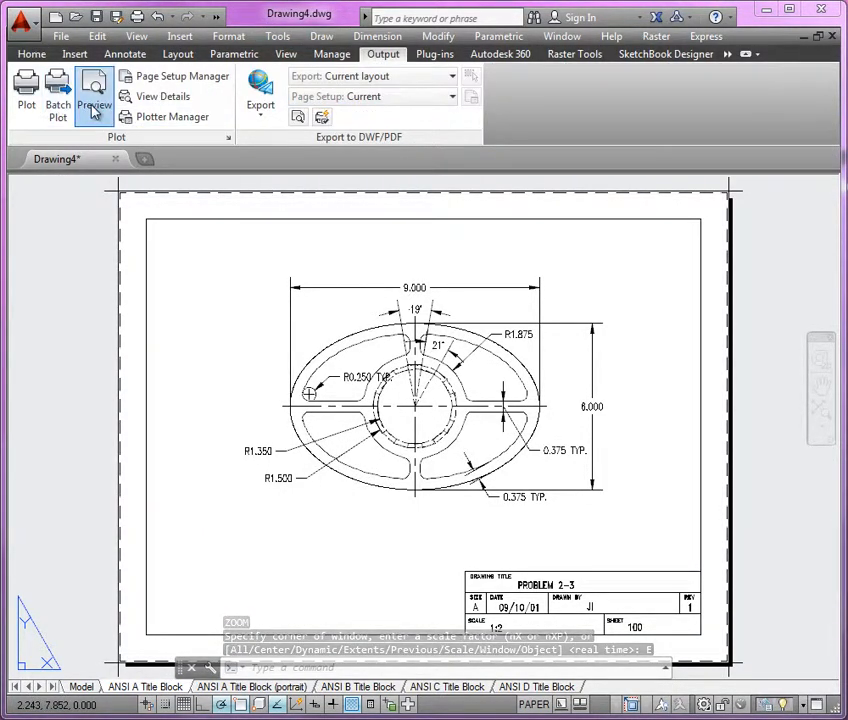
right_click(299, 287)
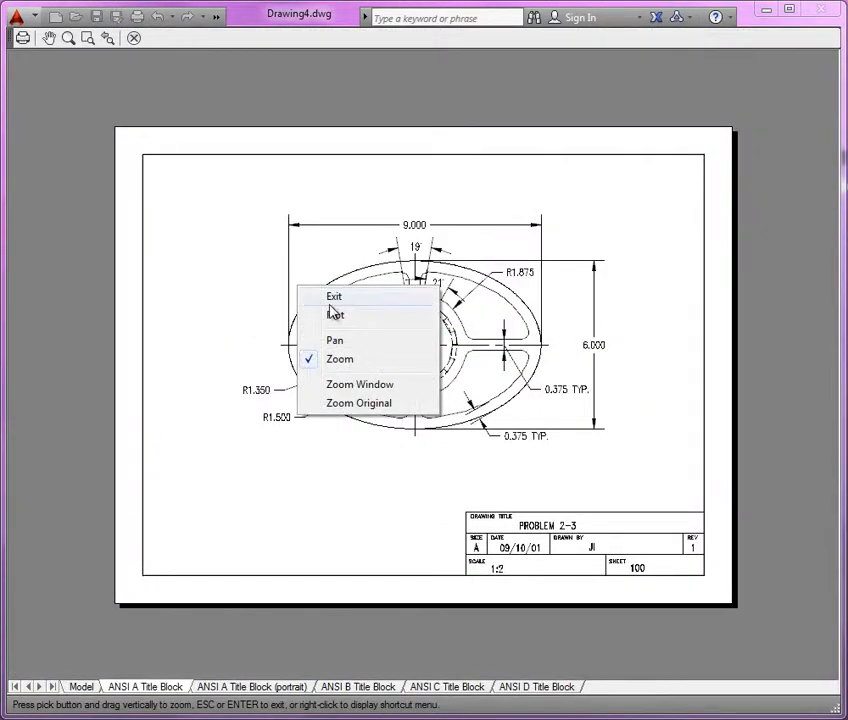
left_click(335, 315)
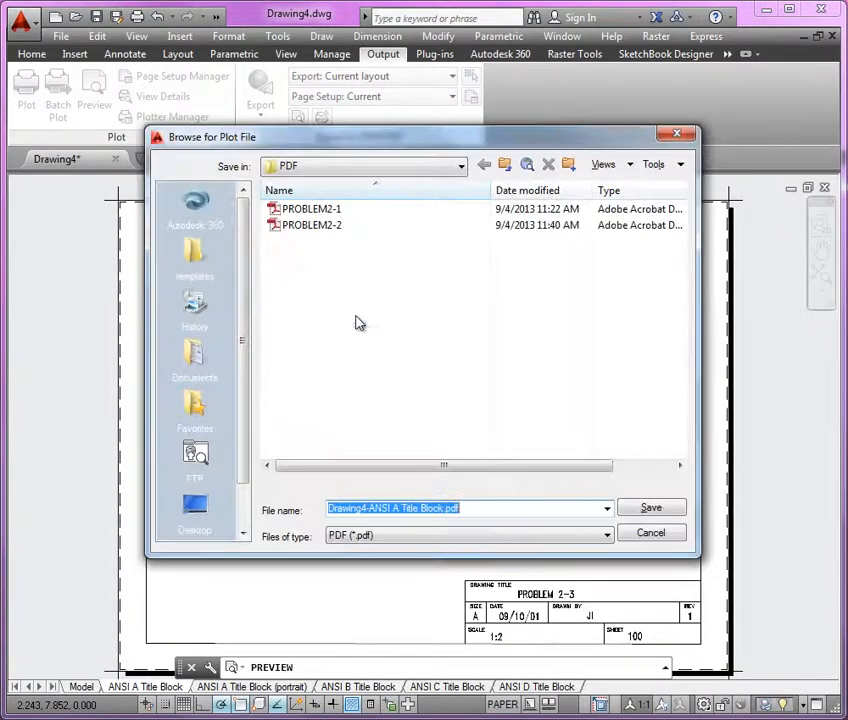
Save the PDF plot as PROBLEM2-3 in the PDF folder, basing the file name on PROBLEM2-2
left_click(316, 226)
left_click(400, 510)
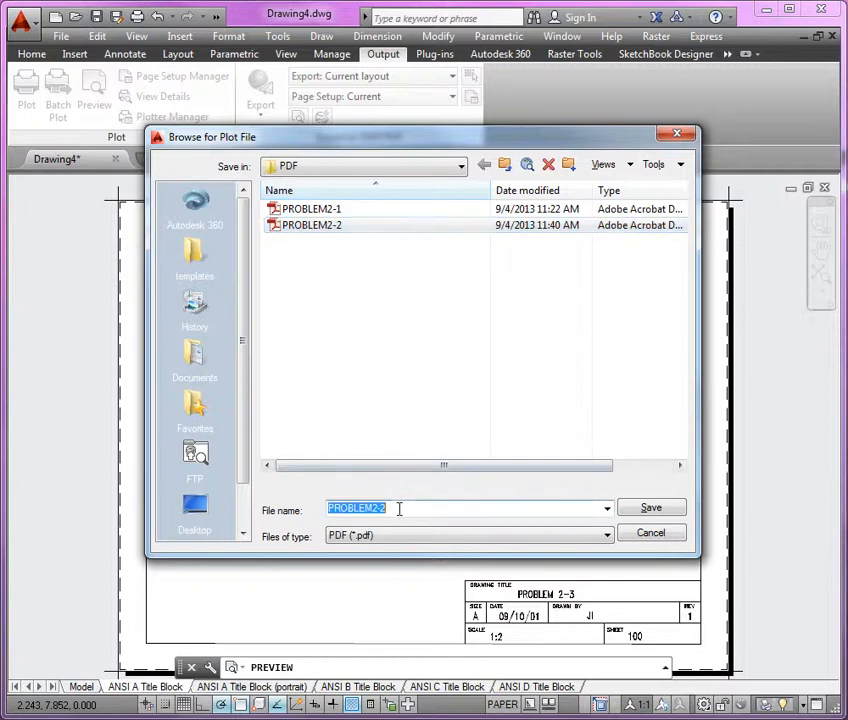
left_click(400, 510)
key("BackSpace")
key("BackSpace")
type("-3")
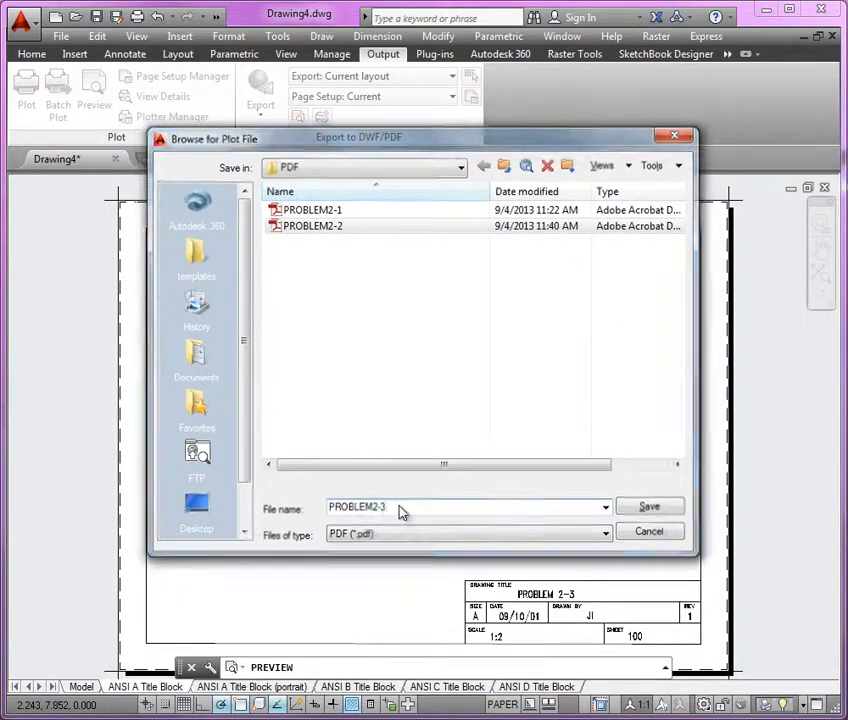
key("Return")
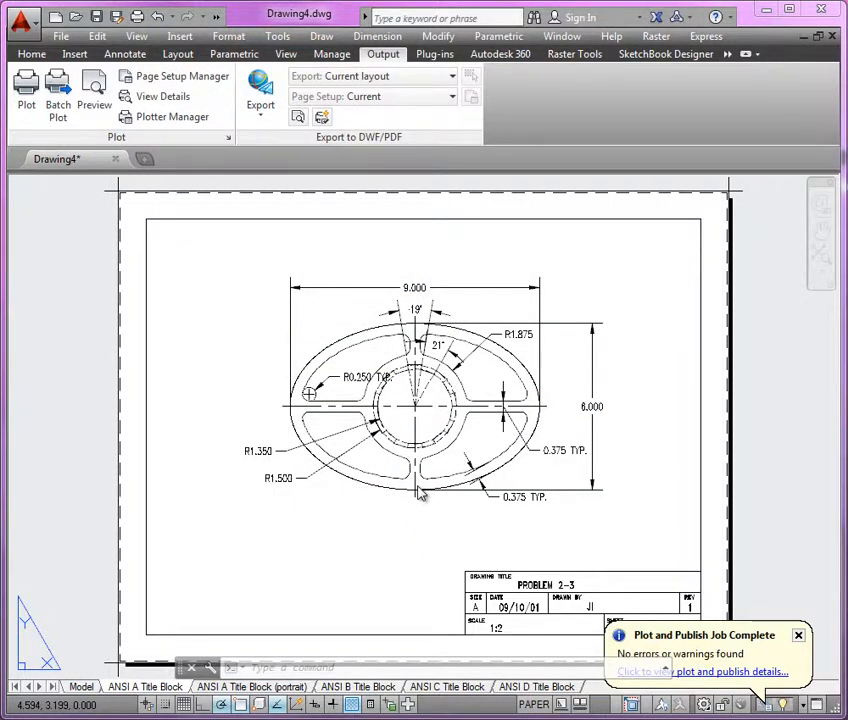